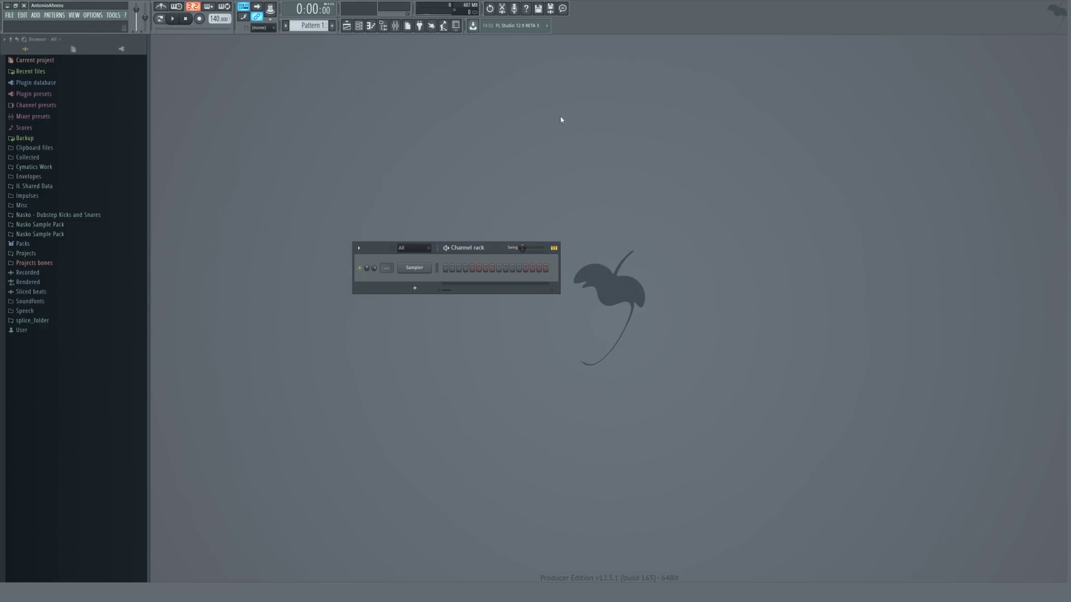
Step: Add a Serum instrument to the project and route its channel to mixer track 1
click(35, 15)
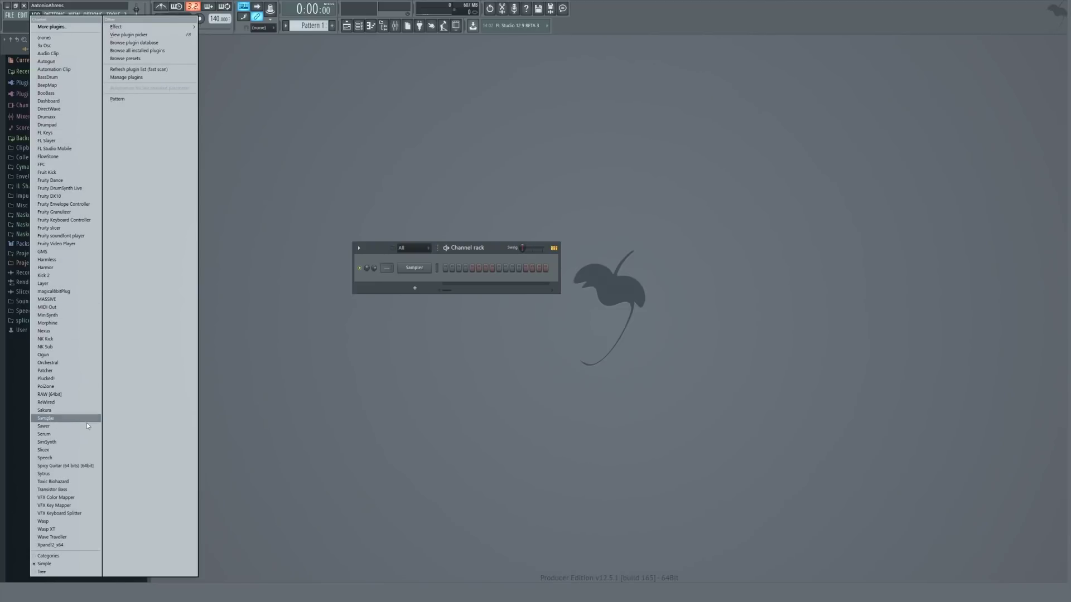
click(83, 434)
drag(319, 80, 495, 97)
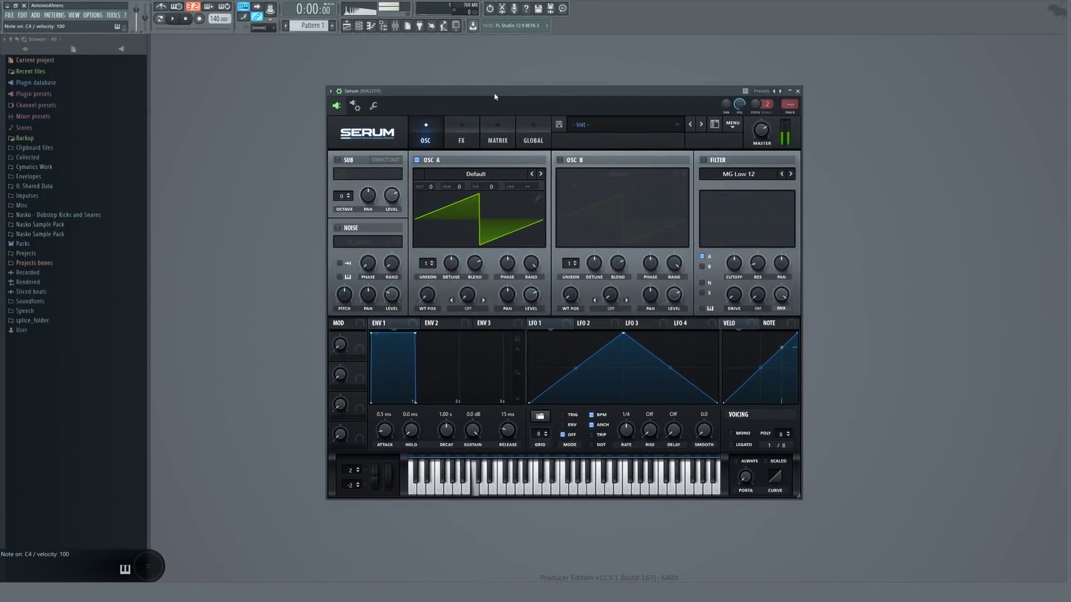
drag(789, 105, 789, 101)
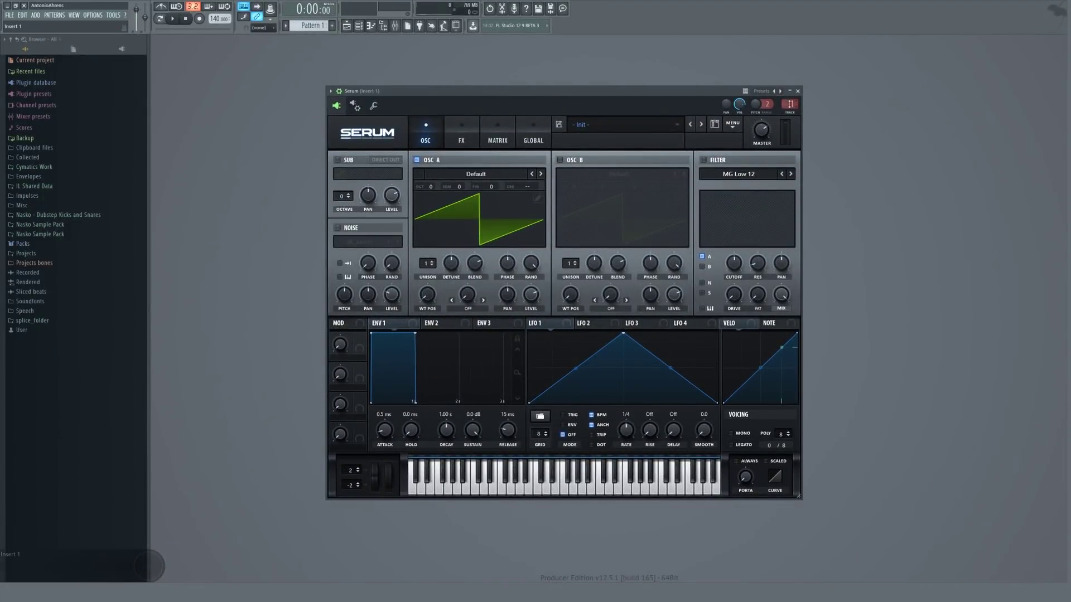
Step: Load Fruity Parametric EQ 2 in the first effect slot of mixer insert 1, close the mixer and reposition the EQ window
key(F9)
click(886, 151)
mouse_move(895, 158)
click(759, 349)
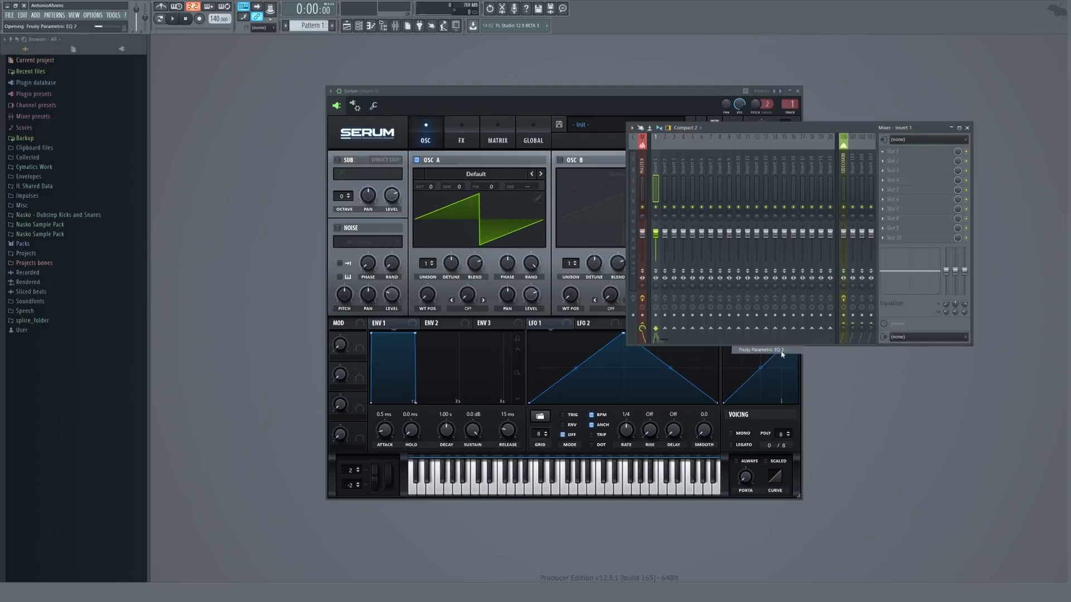
click(969, 128)
drag(390, 131, 858, 182)
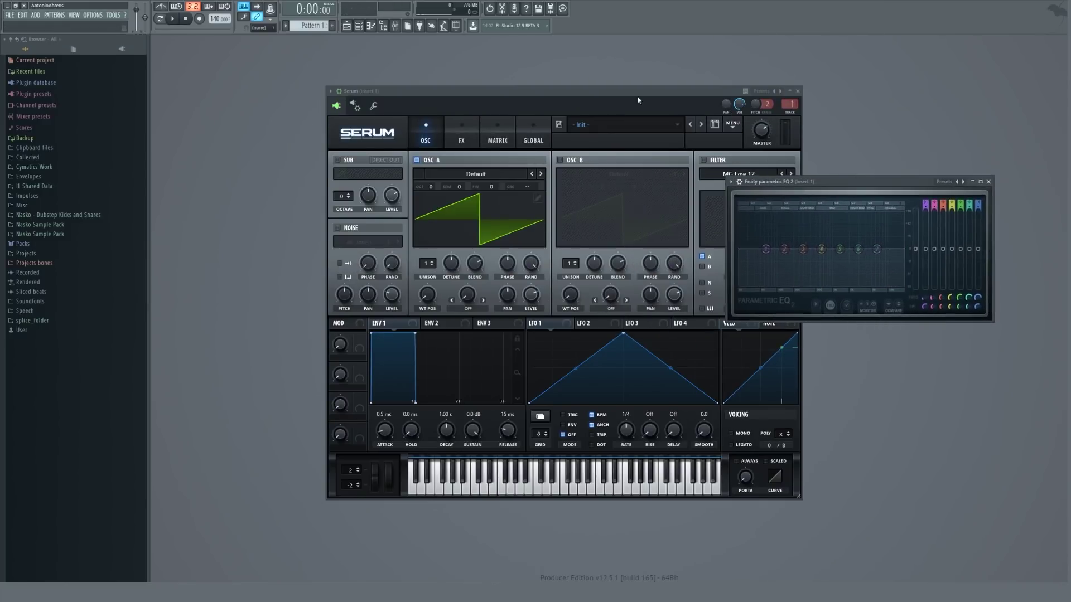
Step: Close the Serum window and enlarge the Parametric EQ 2 window in the middle of the workspace
drag(792, 91, 719, 98)
click(725, 97)
drag(848, 194, 357, 129)
drag(508, 255, 895, 441)
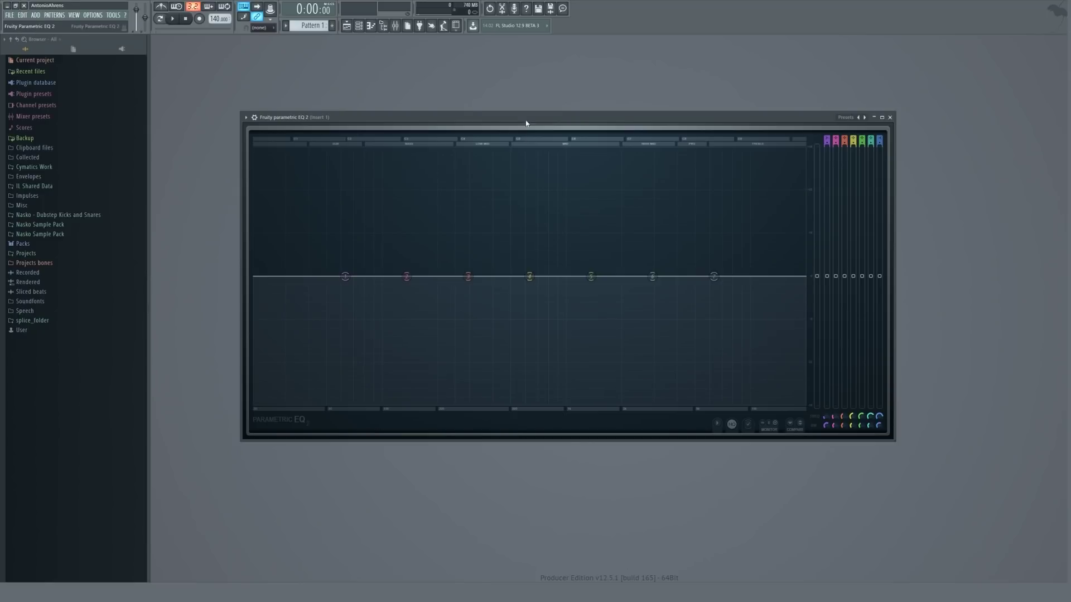
drag(599, 118, 639, 141)
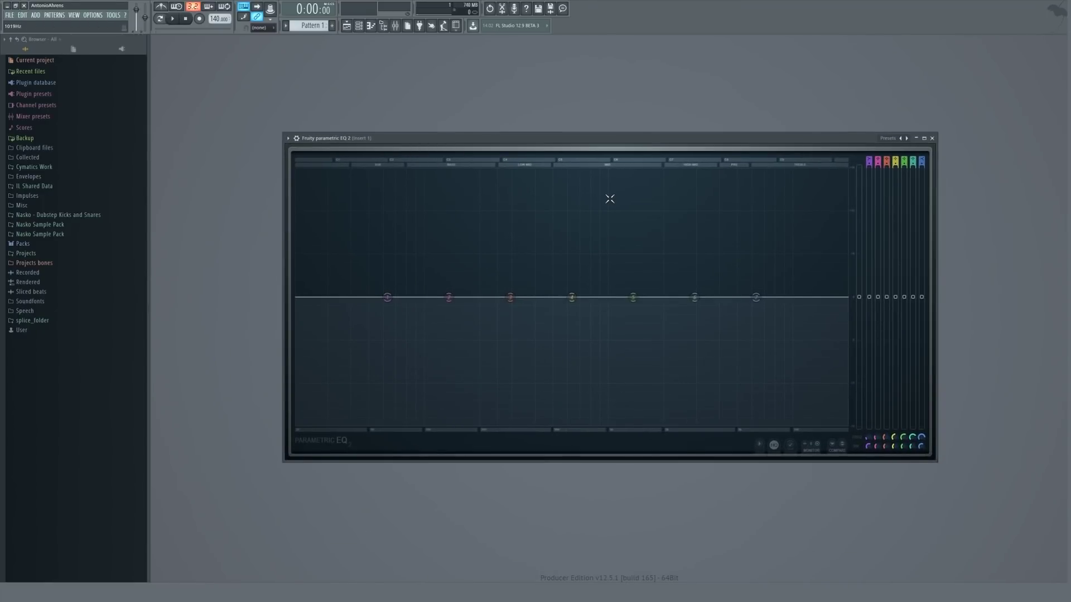
drag(385, 137, 368, 139)
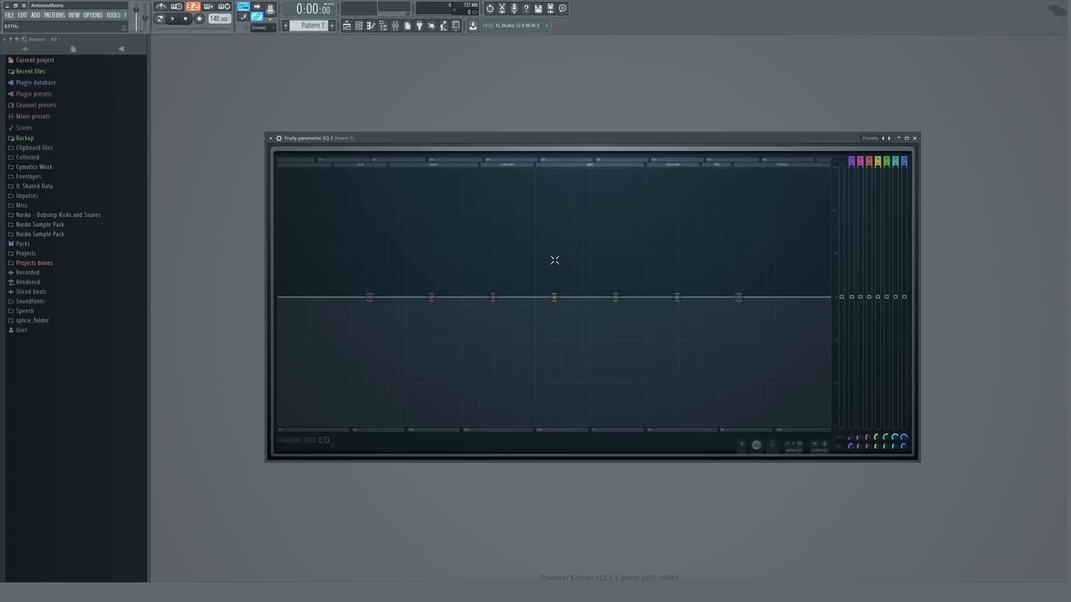
Step: Shift EQ band 7 slightly higher in frequency, keeping its gain near 0 dB
drag(738, 297, 769, 297)
drag(409, 138, 409, 118)
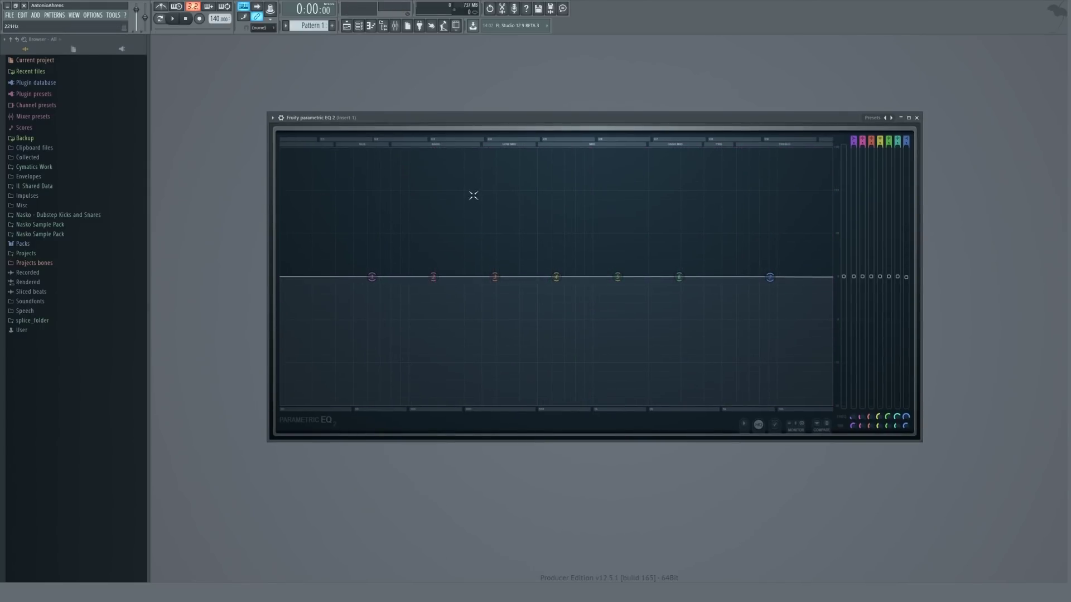
mouse_move(769, 277)
mouse_down()
mouse_move(779, 280)
mouse_move(751, 276)
mouse_up()
right_click(371, 277)
mouse_move(388, 300)
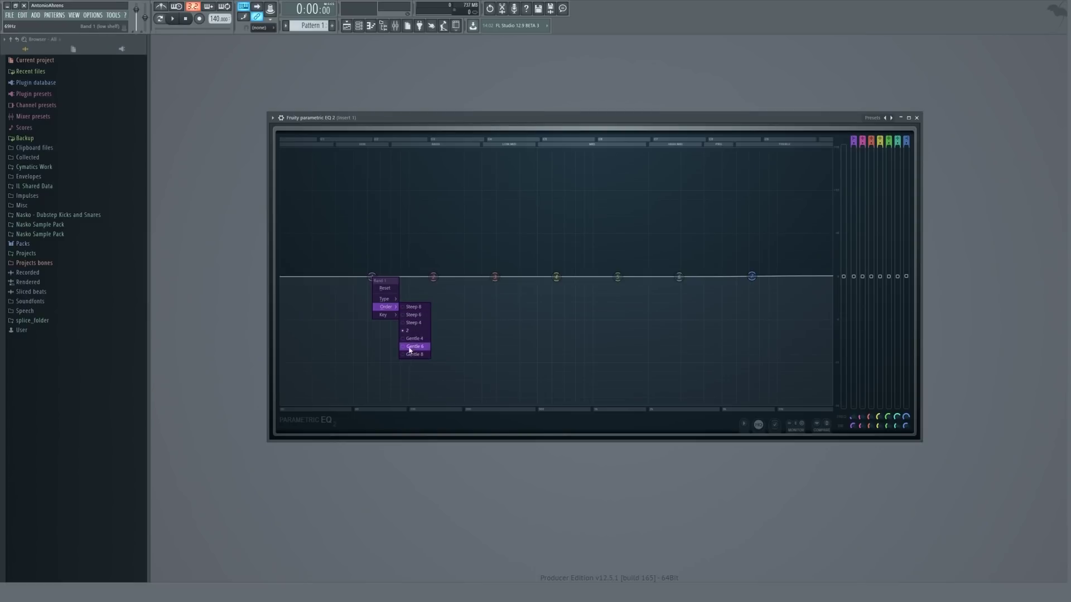
click(412, 310)
key(Escape)
Step: Switch EQ band 1 to the Low pass type and move its cutoff to about 170 Hz
right_click(372, 276)
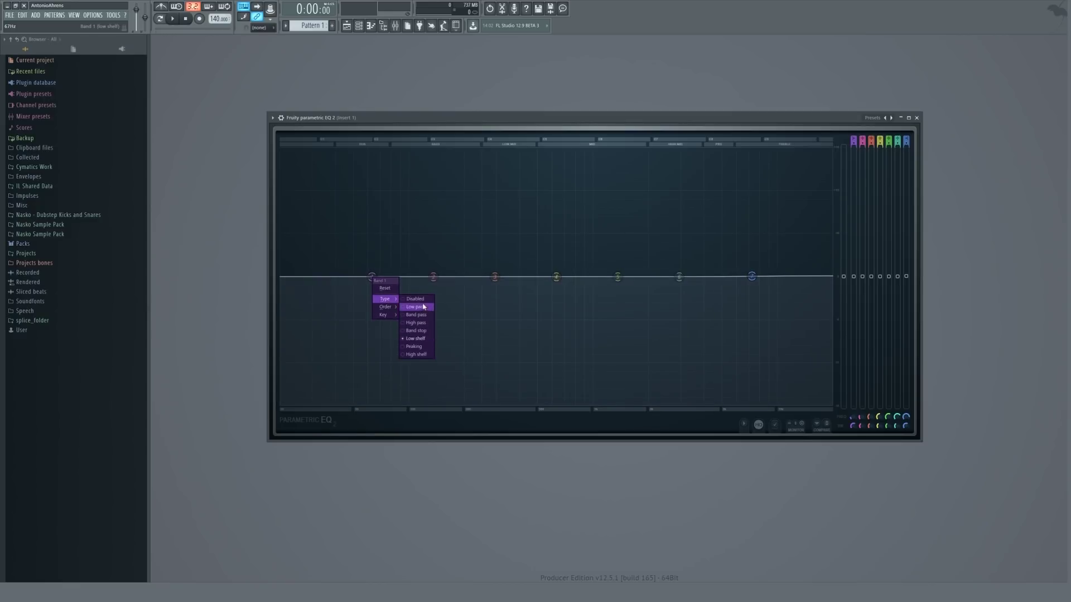
click(422, 307)
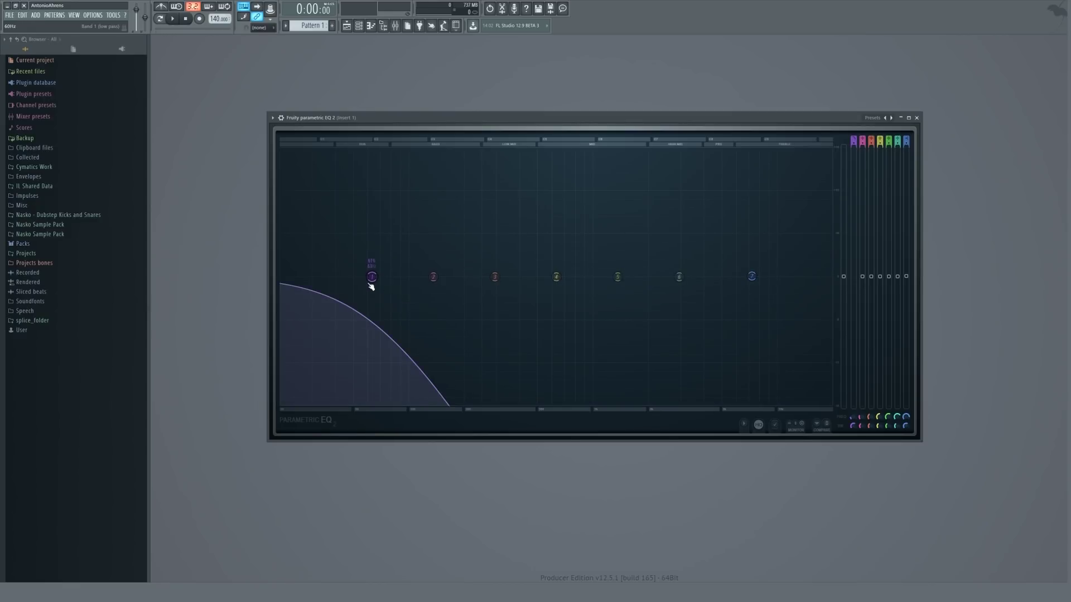
drag(371, 286, 450, 277)
Step: Switch EQ band 1 to the High pass type and raise its cutoff to about 466 Hz
right_click(449, 277)
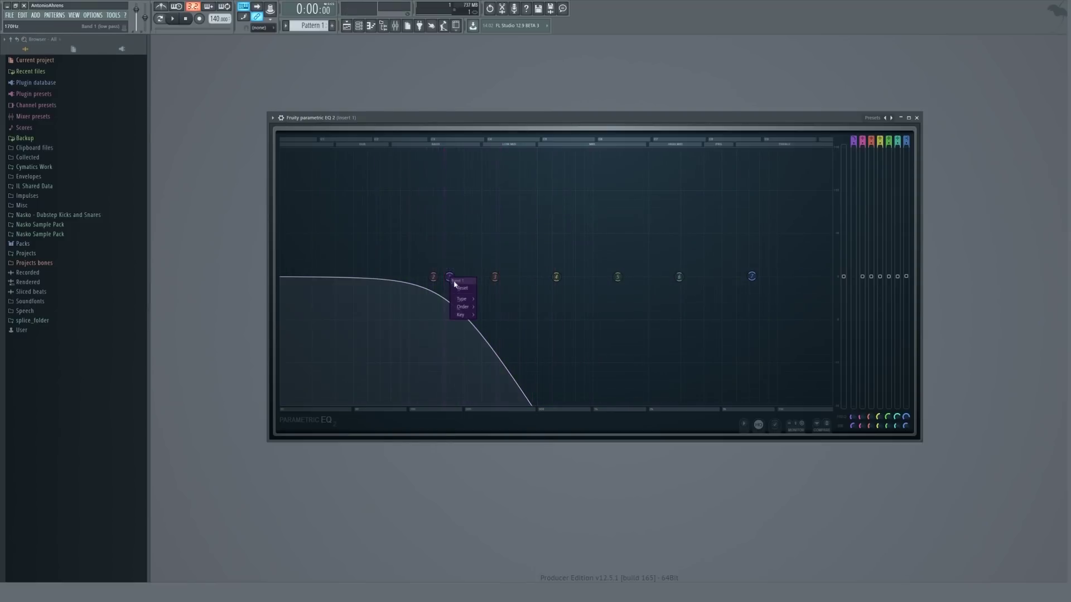
mouse_move(464, 301)
click(493, 321)
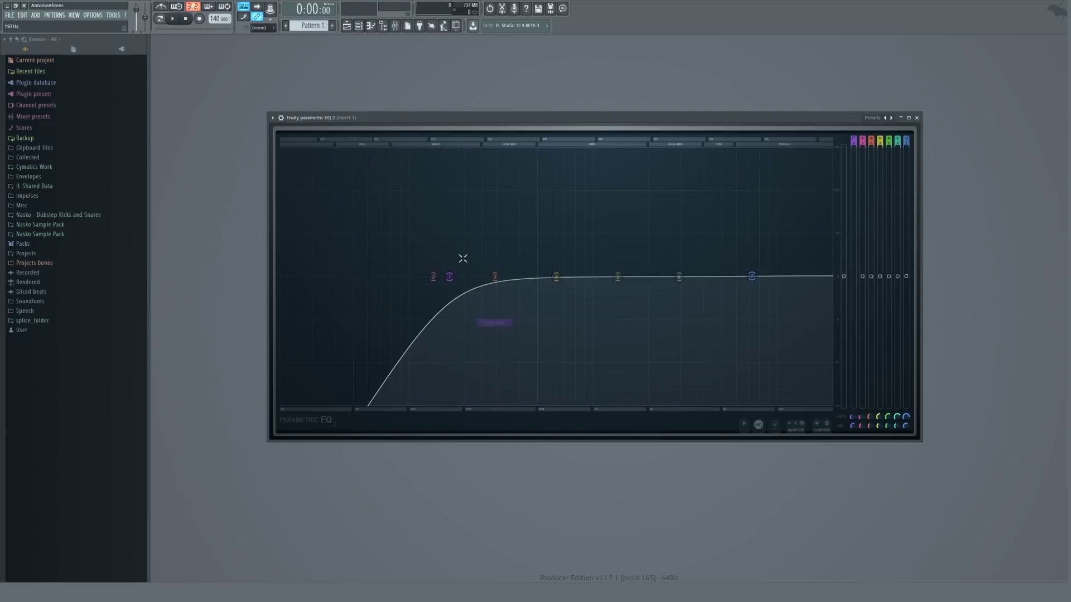
drag(454, 277, 532, 277)
Step: Switch EQ band 1 to the Band pass type
right_click(375, 277)
mouse_move(392, 297)
click(423, 316)
Step: Switch EQ band 1 to the Band stop type and position its notch at about 820 Hz
right_click(643, 277)
mouse_move(658, 299)
click(691, 331)
right_click(556, 277)
click(558, 278)
right_click(532, 277)
mouse_move(550, 300)
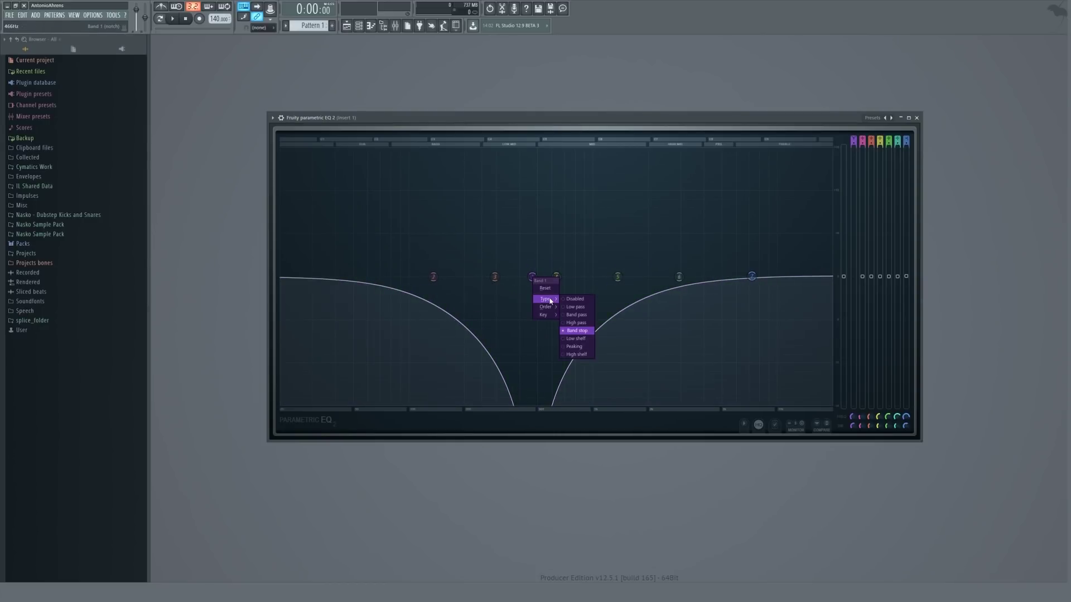
click(532, 279)
drag(531, 279, 578, 277)
key(space)
Step: Switch EQ band 1 to the Low shelf type and raise its gain with the shelf reaching into the mid frequencies
right_click(579, 278)
mouse_move(592, 299)
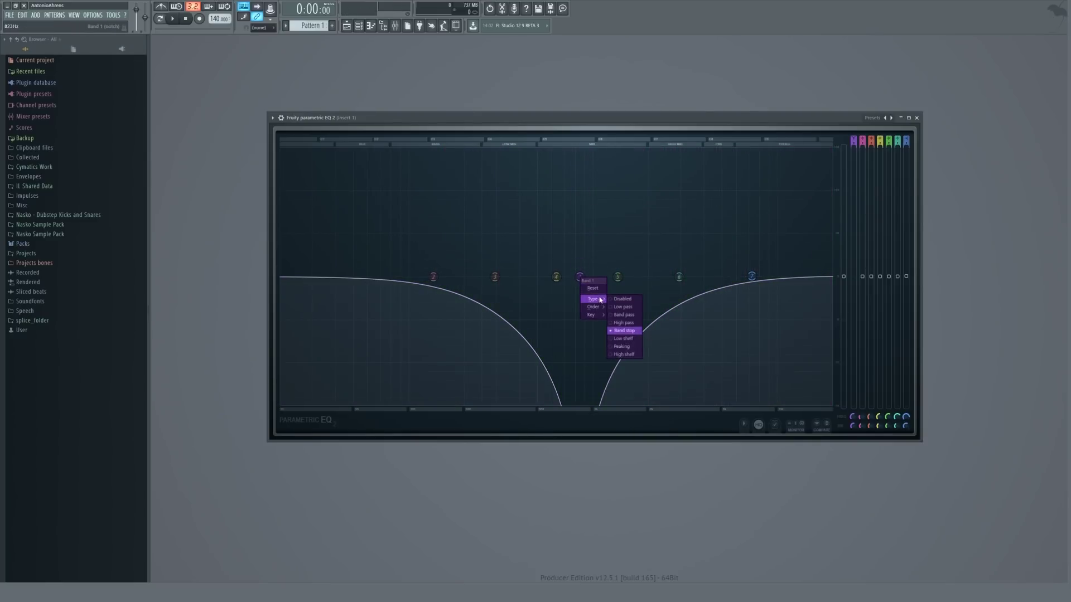
click(624, 339)
drag(579, 278, 460, 222)
drag(519, 221, 483, 226)
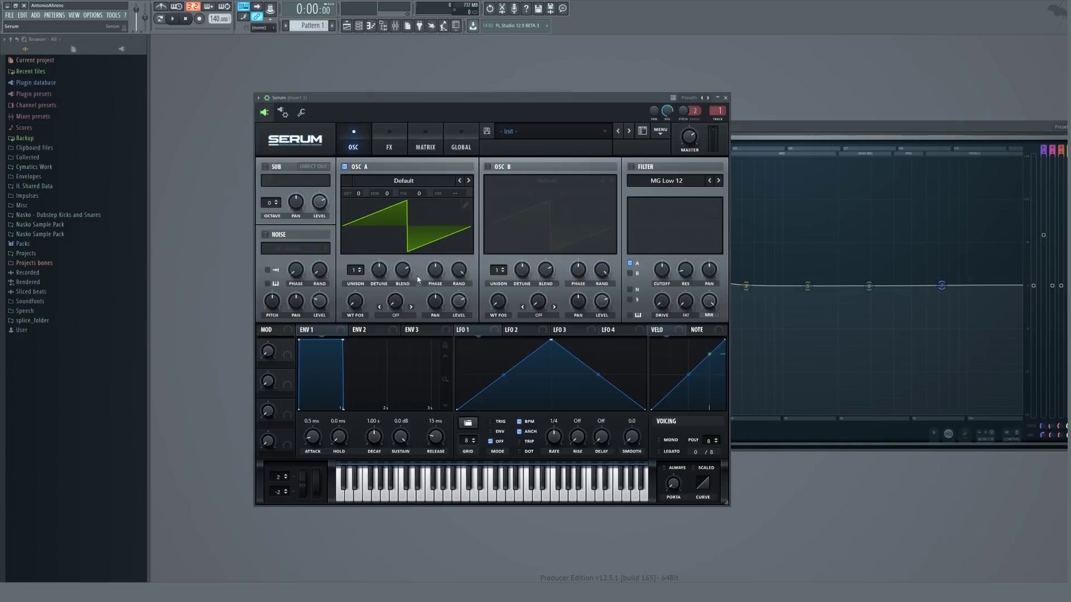
click(725, 97)
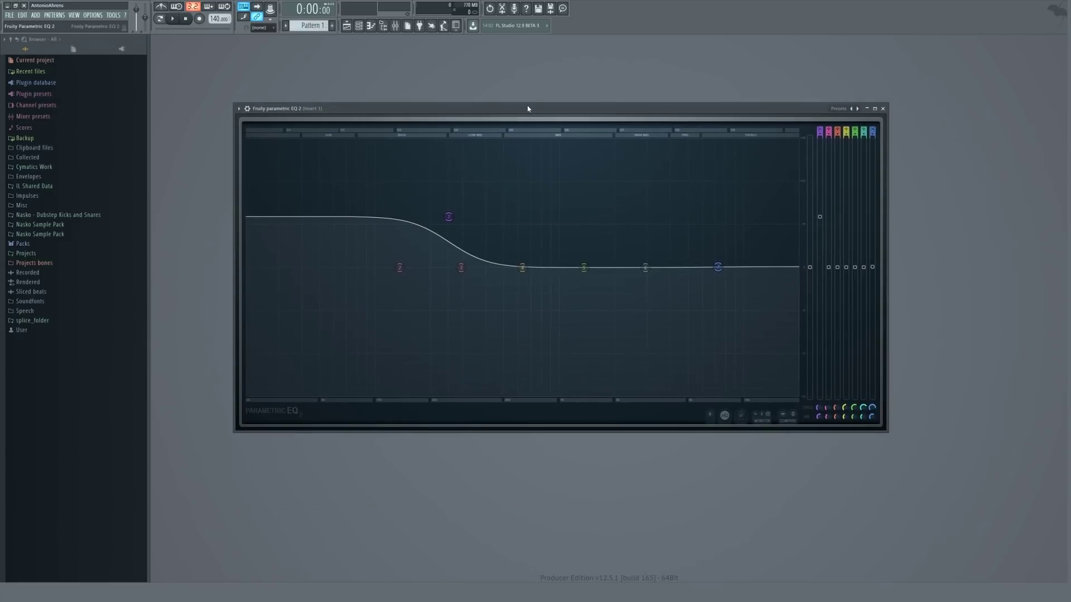
drag(448, 216, 553, 218)
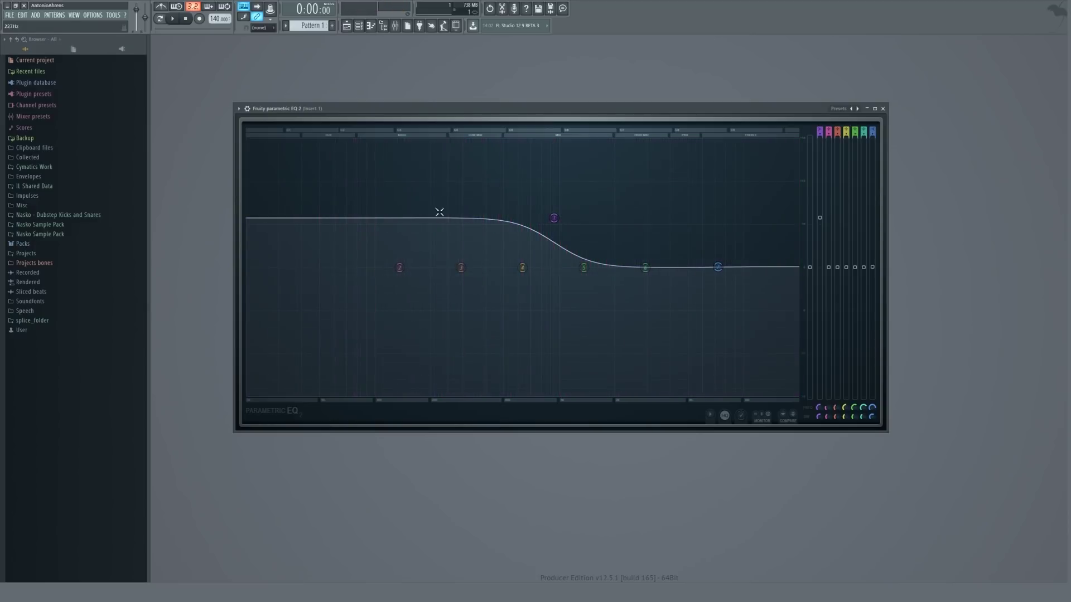
Step: Lower the frequency of EQ band 1 slightly and switch it to the High shelf type
drag(554, 218, 532, 214)
right_click(519, 229)
mouse_move(531, 250)
click(569, 306)
Step: Switch EQ band 1 to the Peaking type and place the peak at about 860 Hz with a 3.6 dB boost
right_click(531, 215)
mouse_move(551, 238)
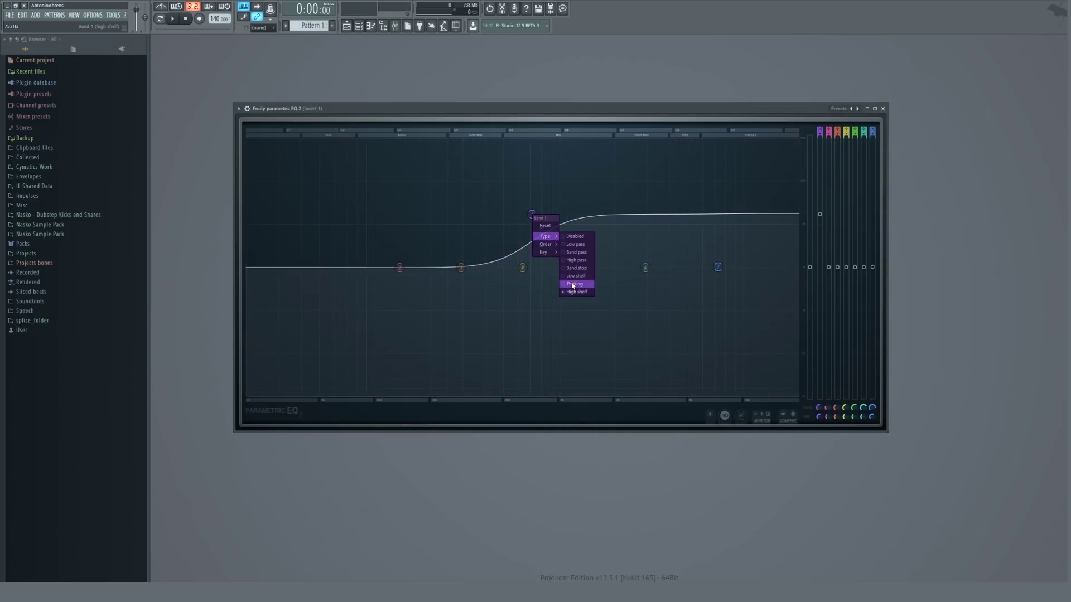
click(572, 285)
drag(538, 222, 570, 248)
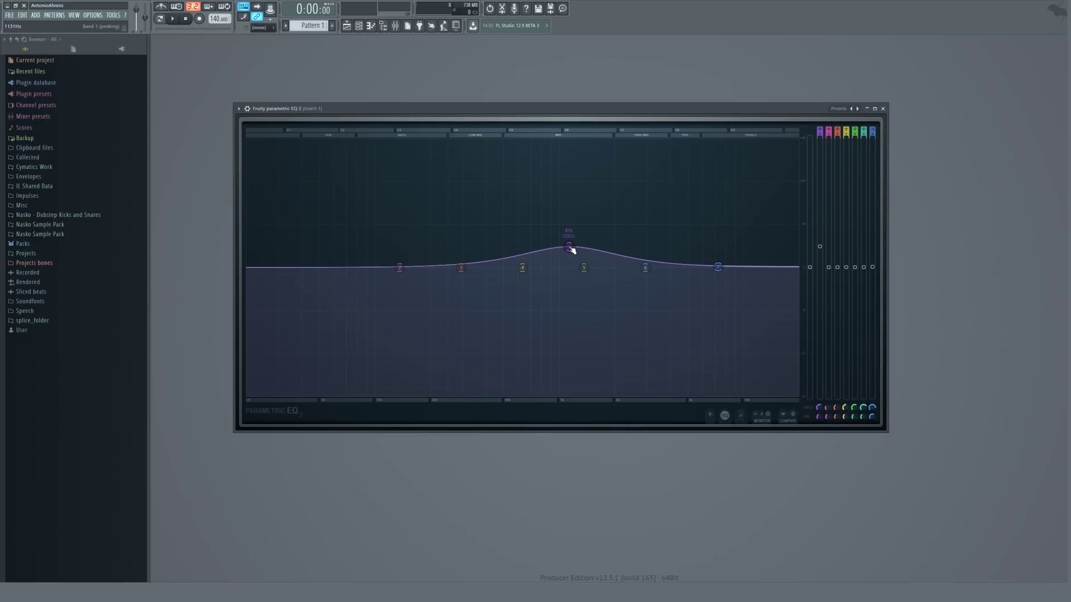
drag(577, 237, 547, 241)
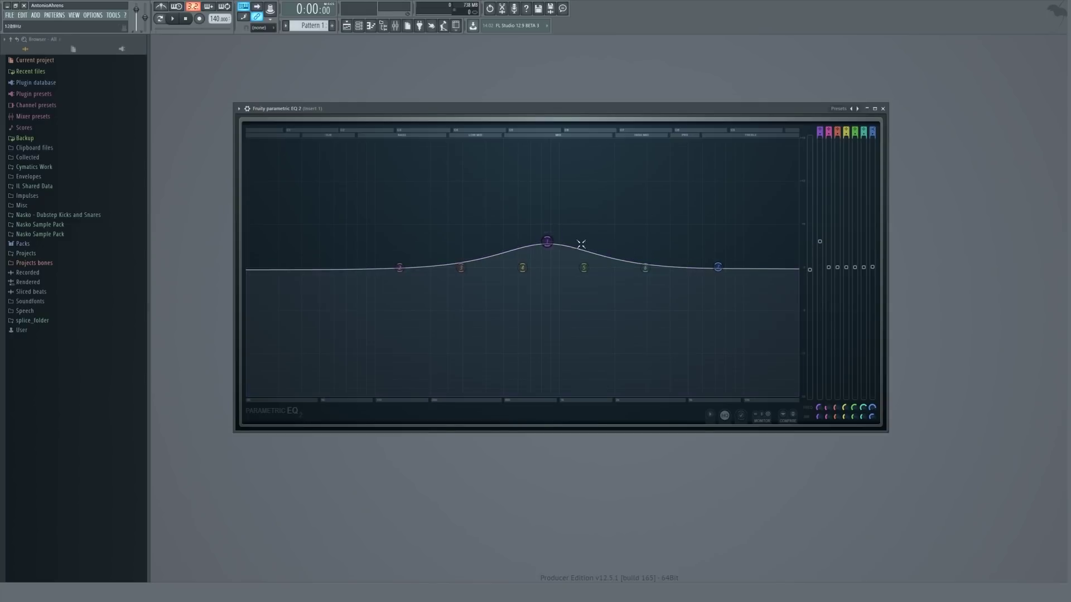
Step: Reset the EQ's main level and widen band 1 to a bandwidth of about 70%
right_click(810, 270)
click(819, 274)
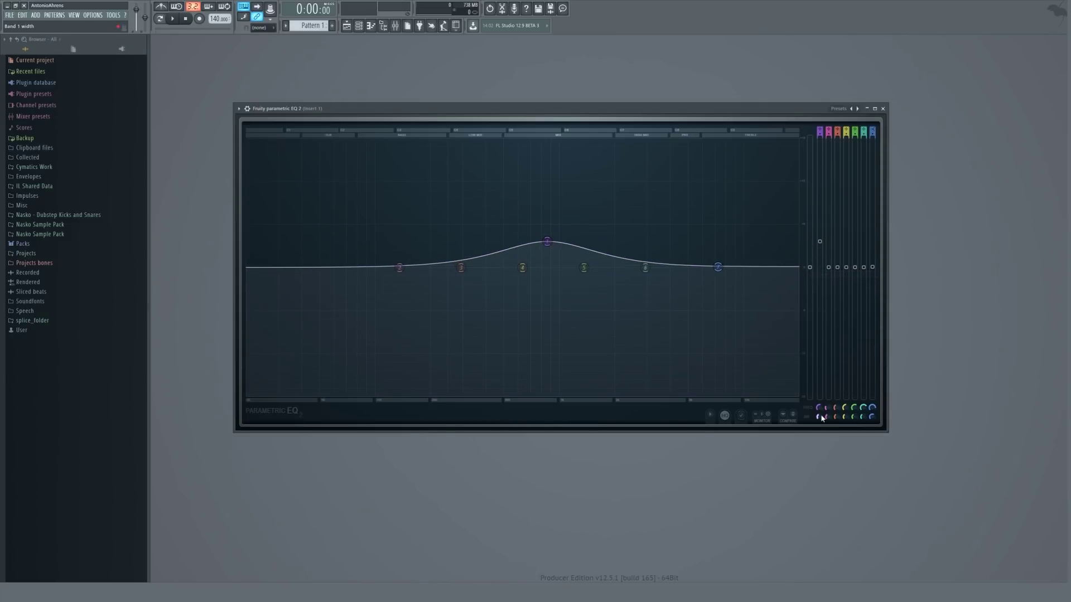
scroll(547, 242, down, 3)
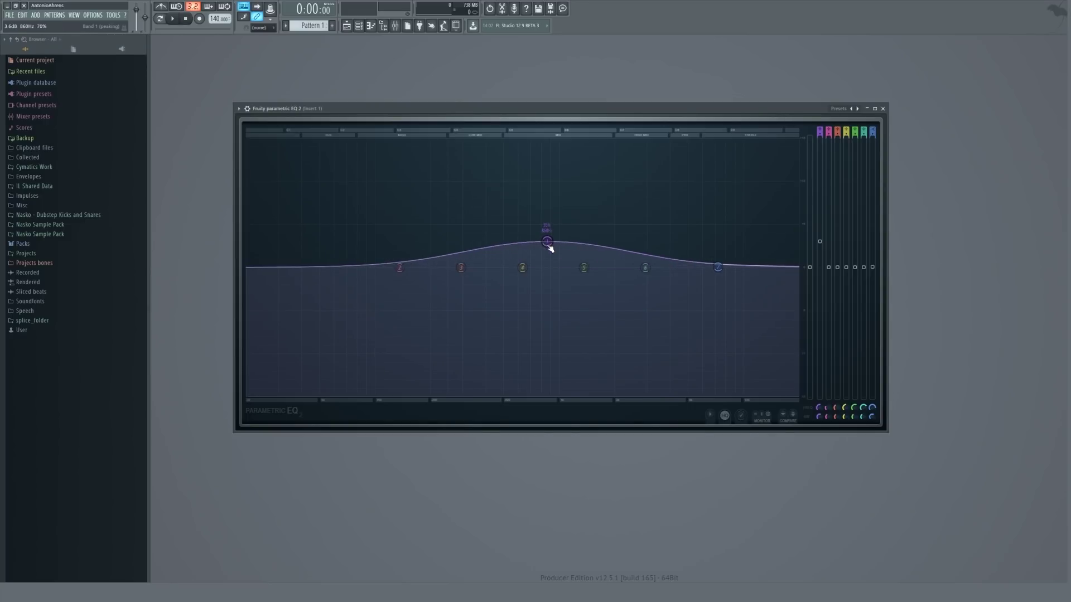
Step: Sweep the band 1 peak across the spectrum and narrow it to 0% bandwidth, ending at about 997 Hz with a boost of about 9 dB
drag(548, 245, 669, 215)
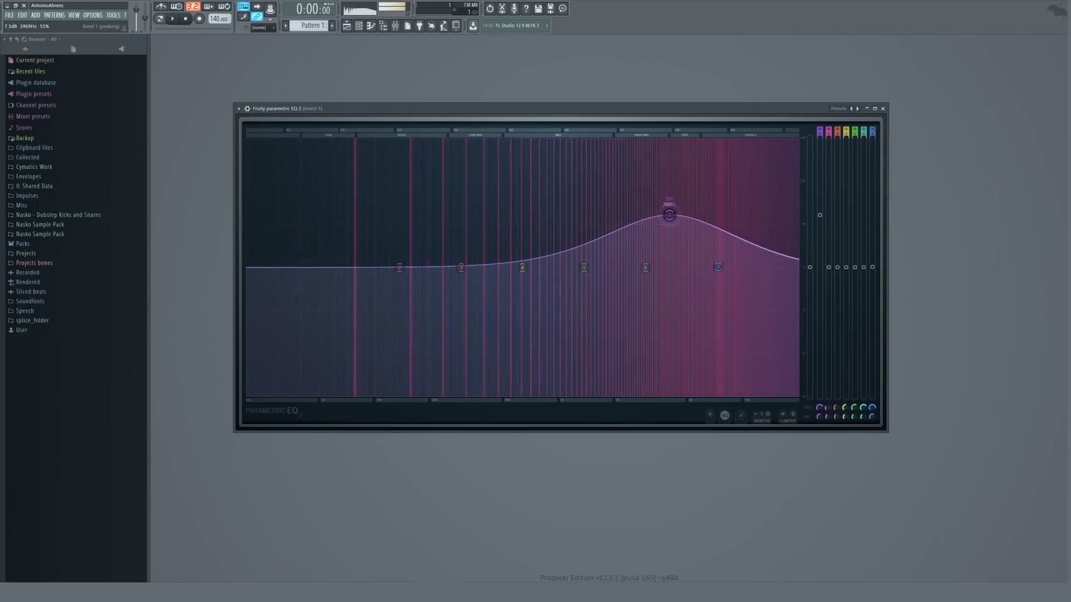
drag(484, 238, 506, 231)
drag(595, 228, 583, 190)
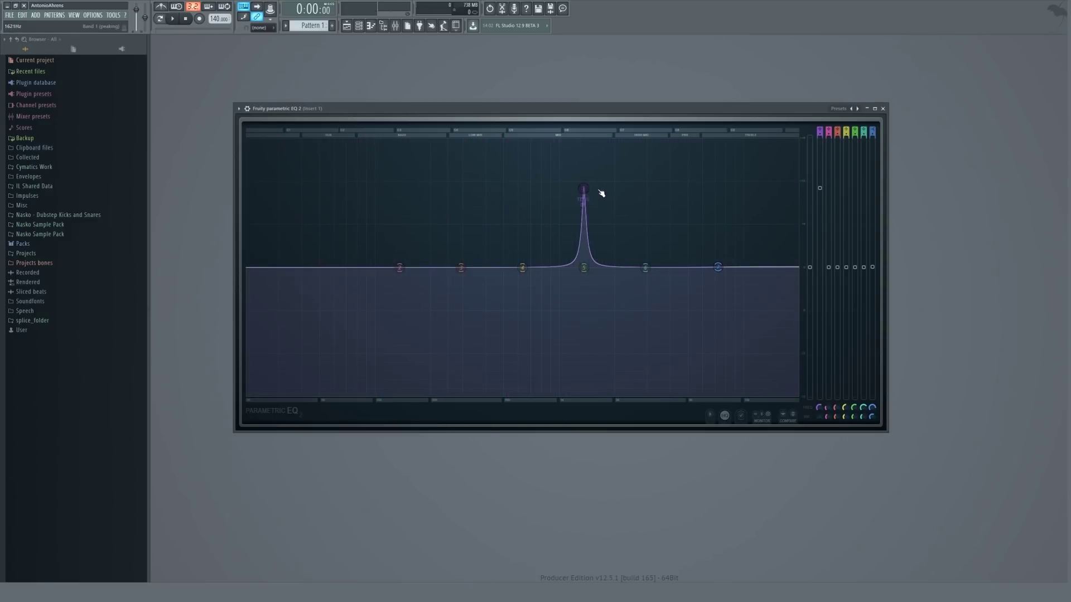
drag(583, 189, 559, 204)
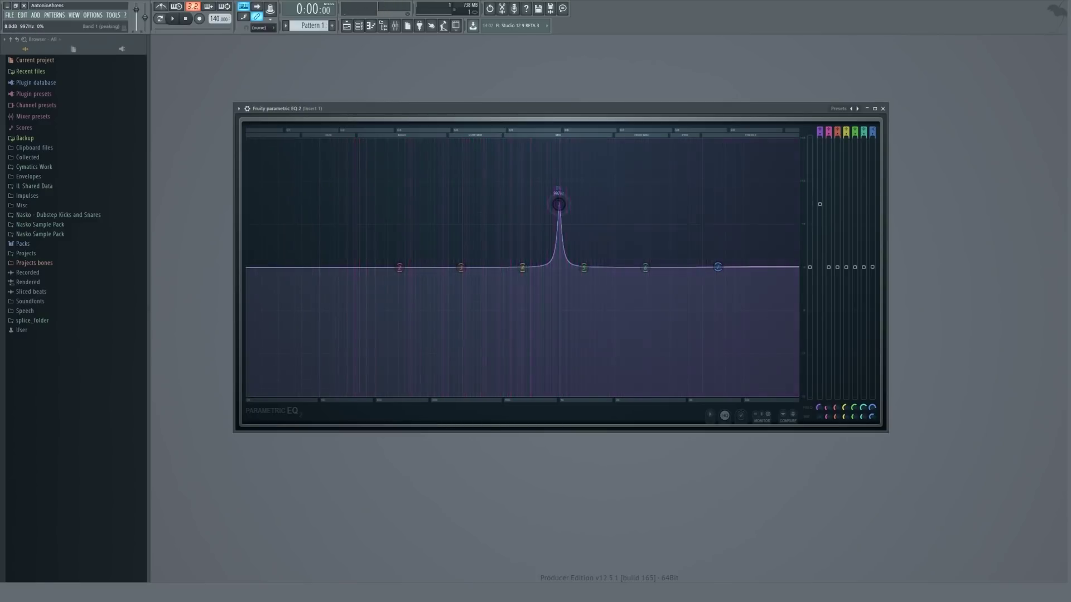
Step: Flatten band 1 in the bass, and set band 6 to Band stop with its notch moved higher in frequency
right_click(558, 204)
click(559, 209)
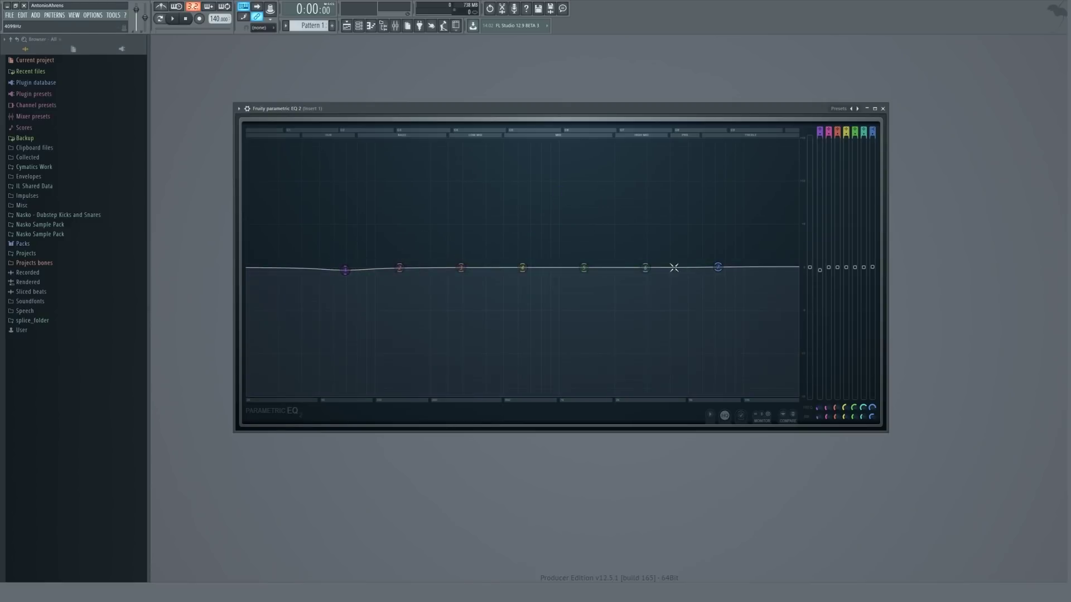
right_click(608, 224)
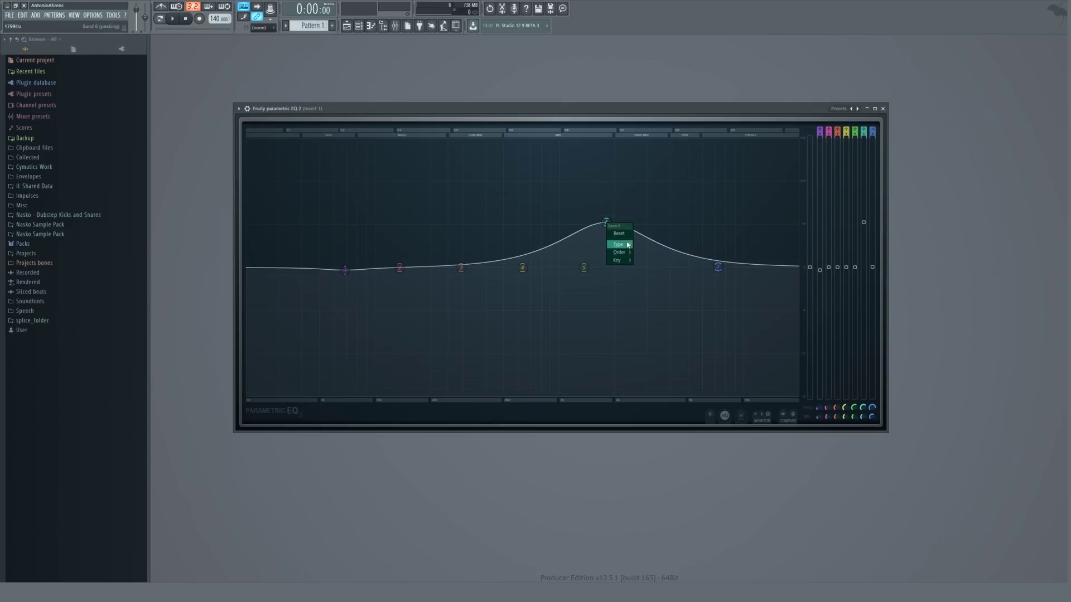
click(650, 276)
drag(606, 267, 661, 268)
Step: Change the filter setting of band 4 and reshape the curve by boosting bands 2, 3 and 5 and moving band 6 higher
right_click(523, 268)
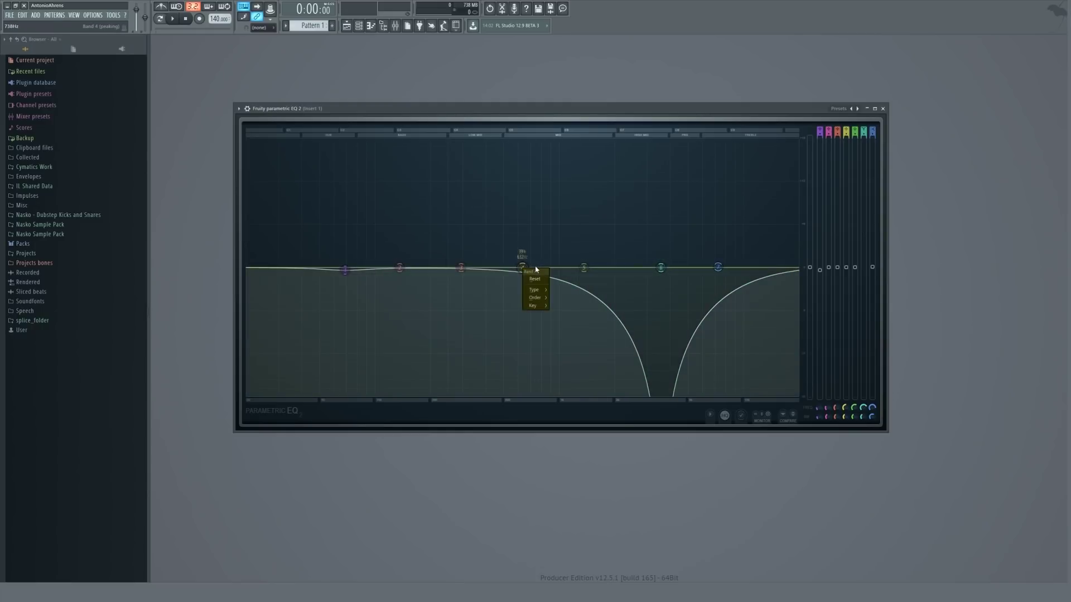
click(555, 298)
drag(584, 268, 596, 145)
drag(661, 268, 744, 268)
drag(399, 268, 344, 169)
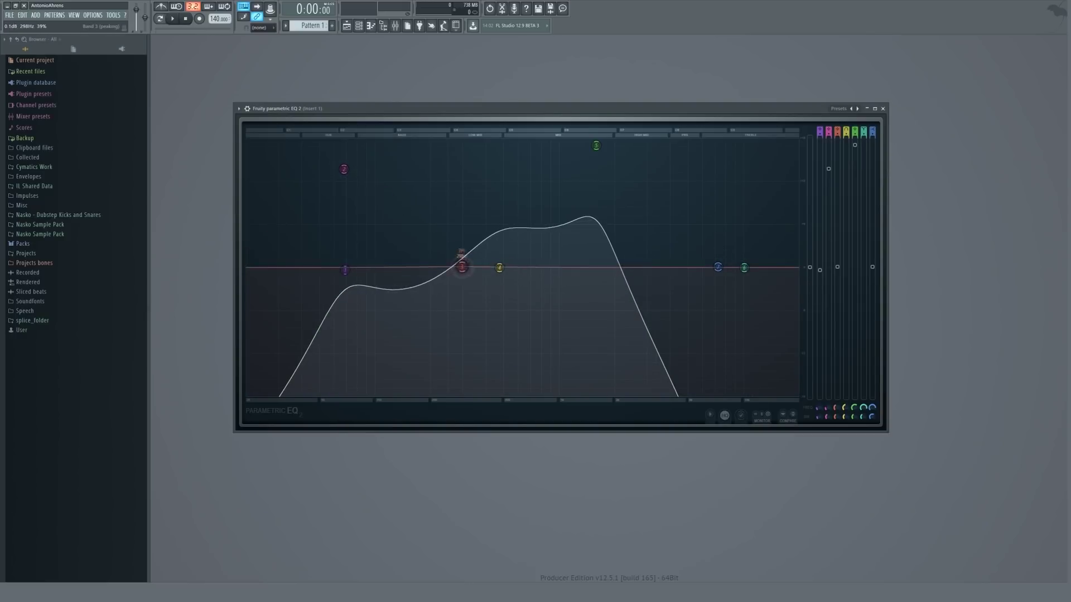
drag(460, 267, 411, 164)
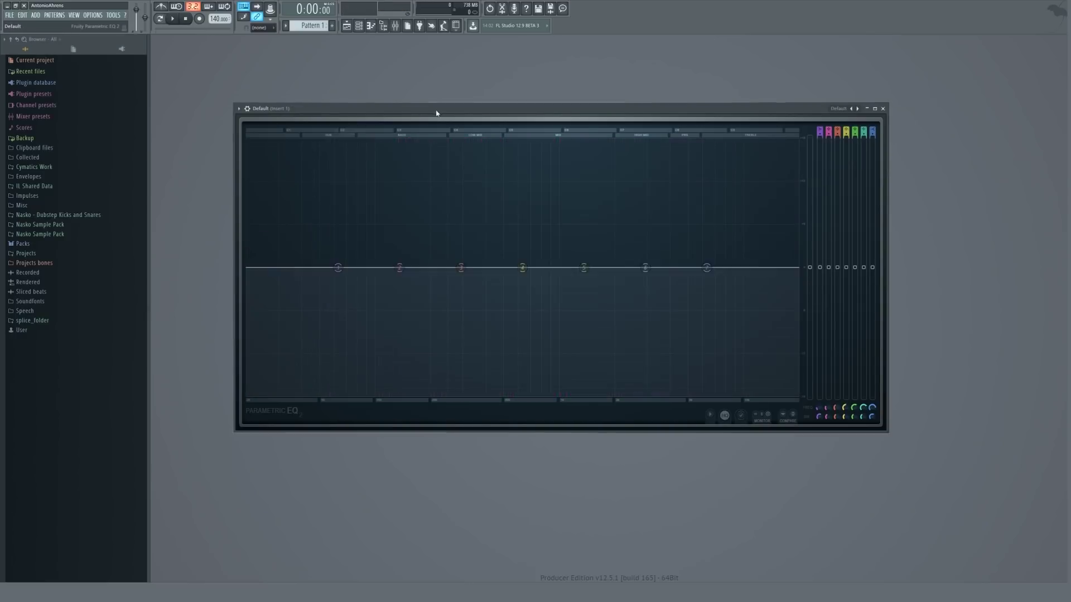
Step: Reset the EQ to its default, try band 1 as Low pass, and change it to High pass with a cutoff of about 71 Hz
drag(436, 113, 501, 95)
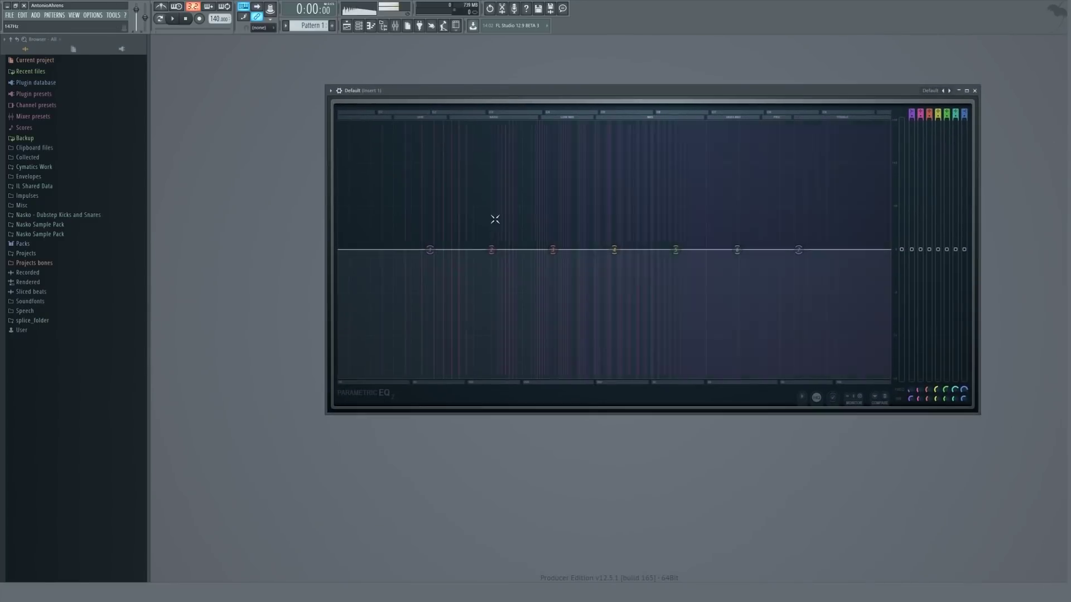
right_click(430, 251)
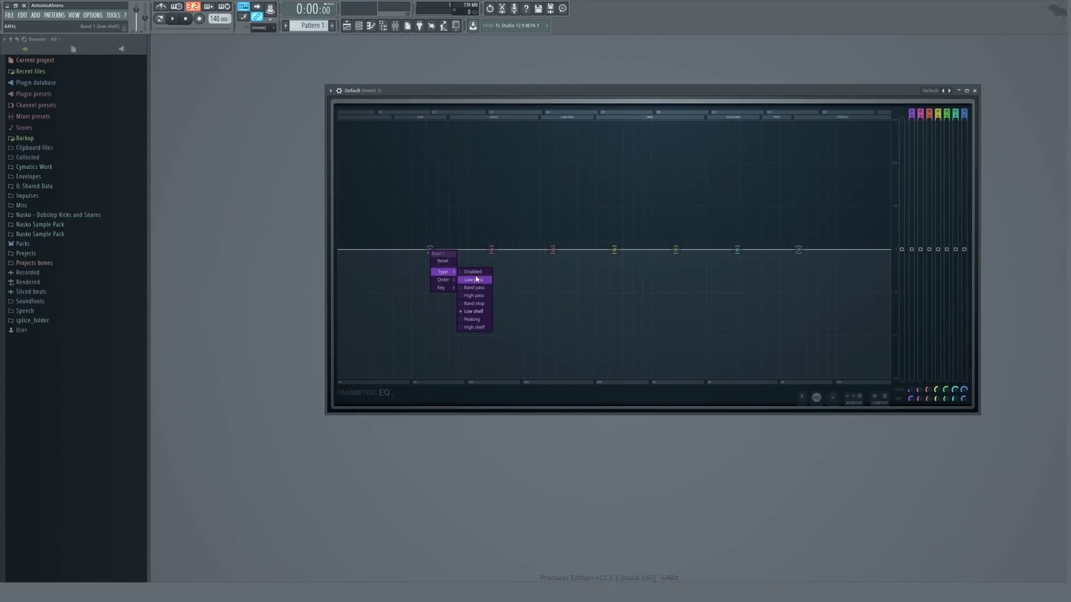
click(476, 279)
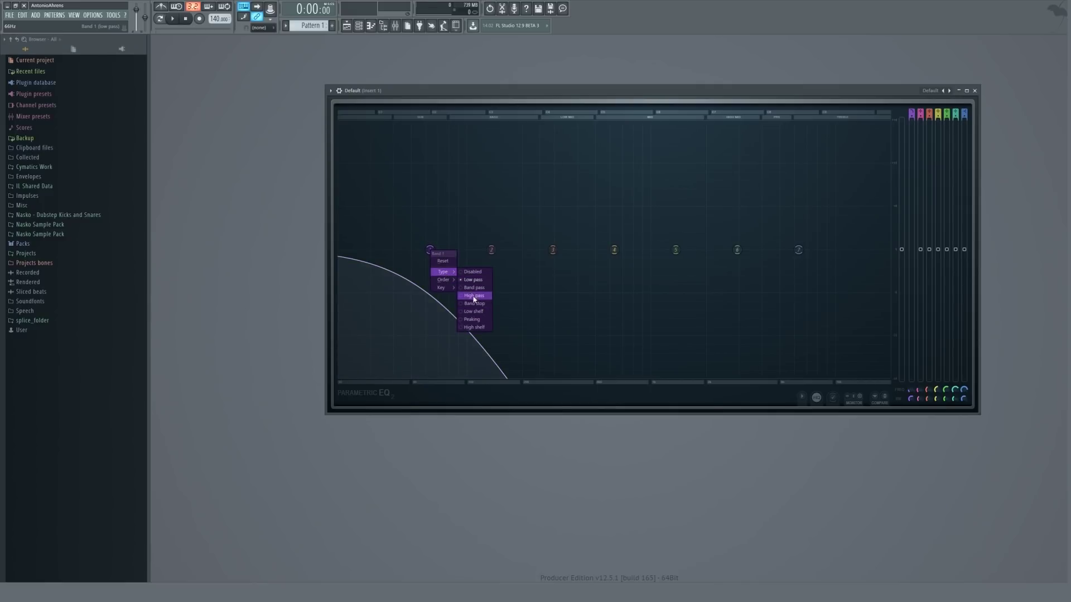
click(474, 295)
mouse_move(430, 249)
mouse_down()
mouse_move(579, 249)
mouse_move(439, 250)
mouse_up()
Step: Set band 1's high-pass order to Steep 8 and raise its cutoff to about 146 Hz
right_click(441, 251)
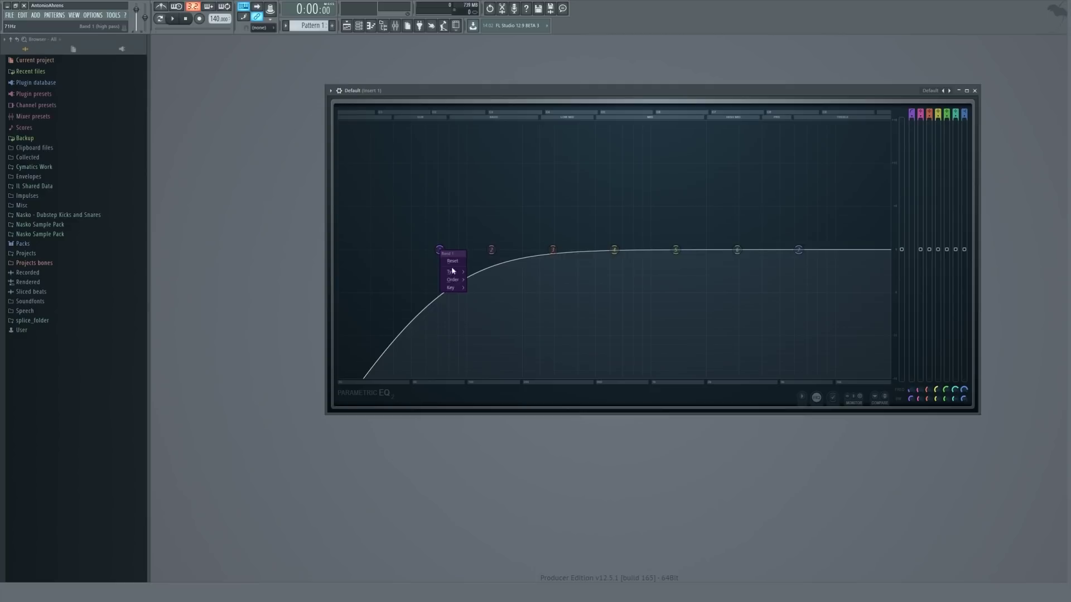
mouse_move(459, 281)
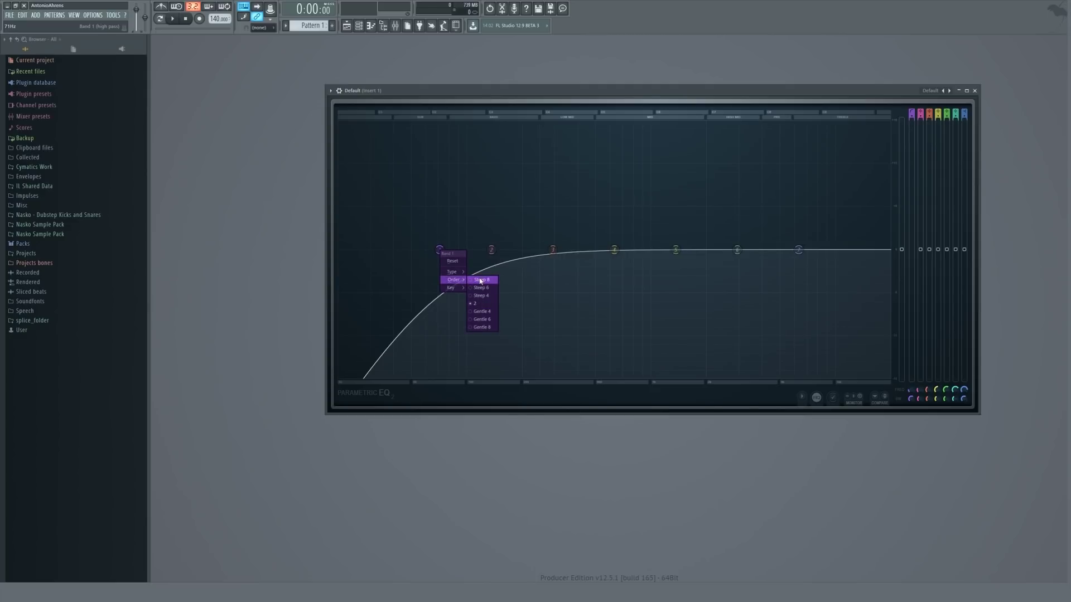
click(480, 280)
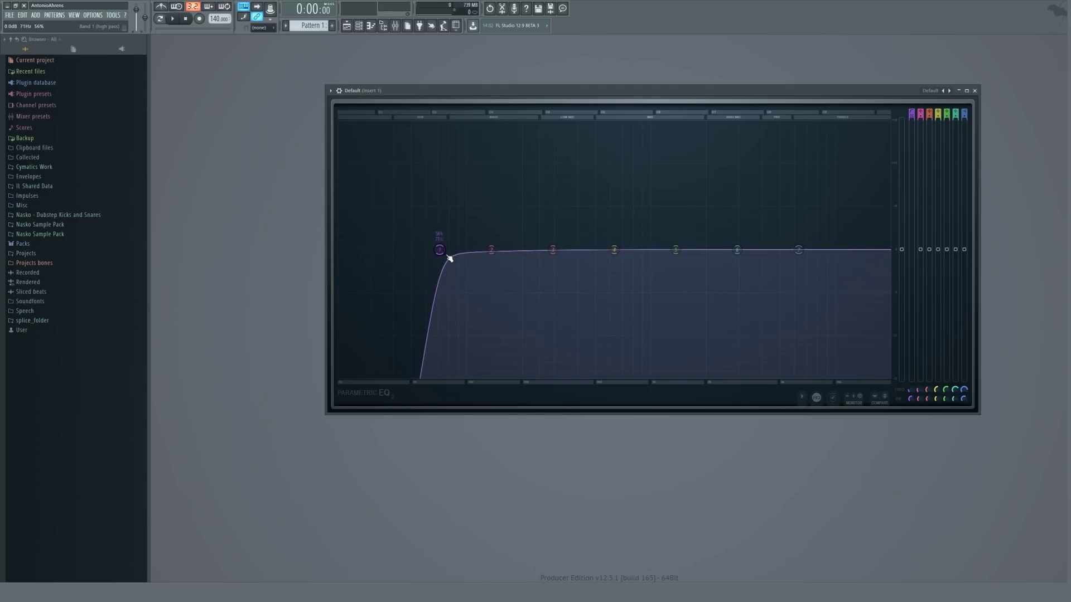
drag(439, 249, 493, 249)
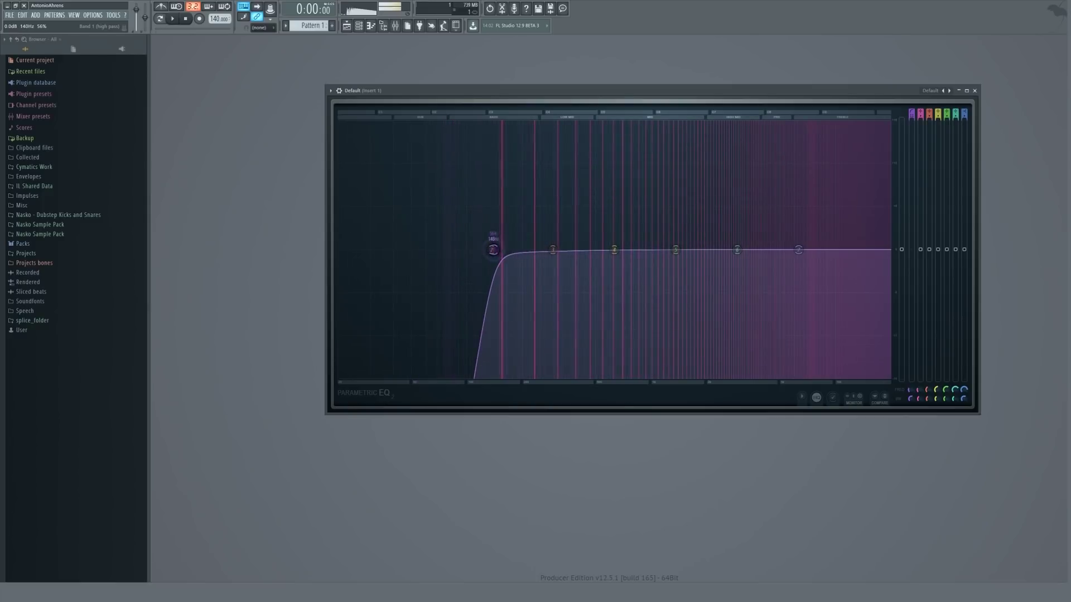
Step: Change the filter order of band 1 to 2 for a gentler slope
right_click(497, 251)
mouse_move(514, 280)
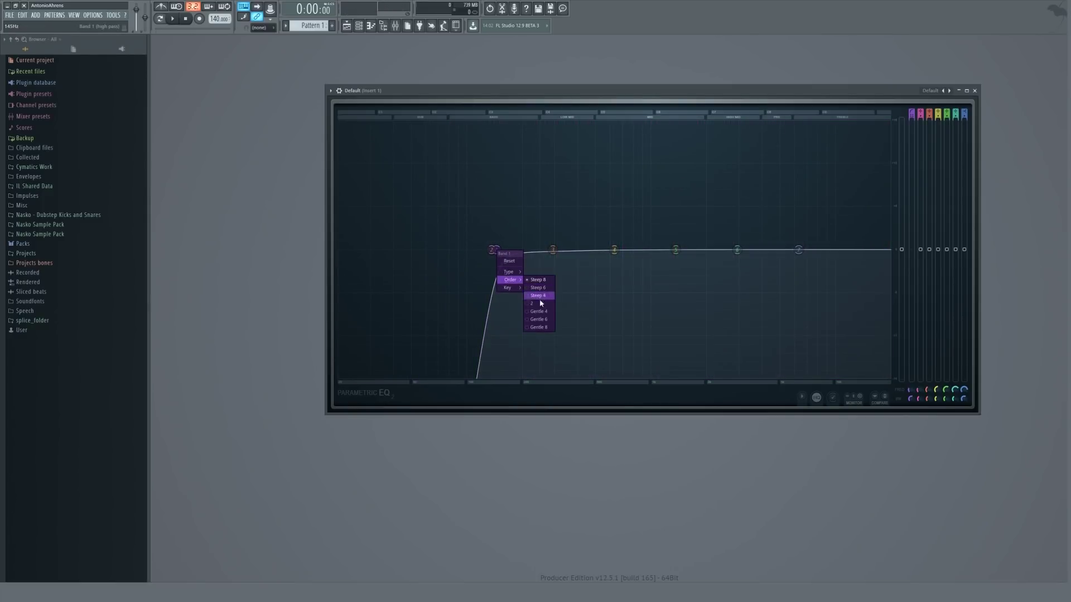
click(540, 299)
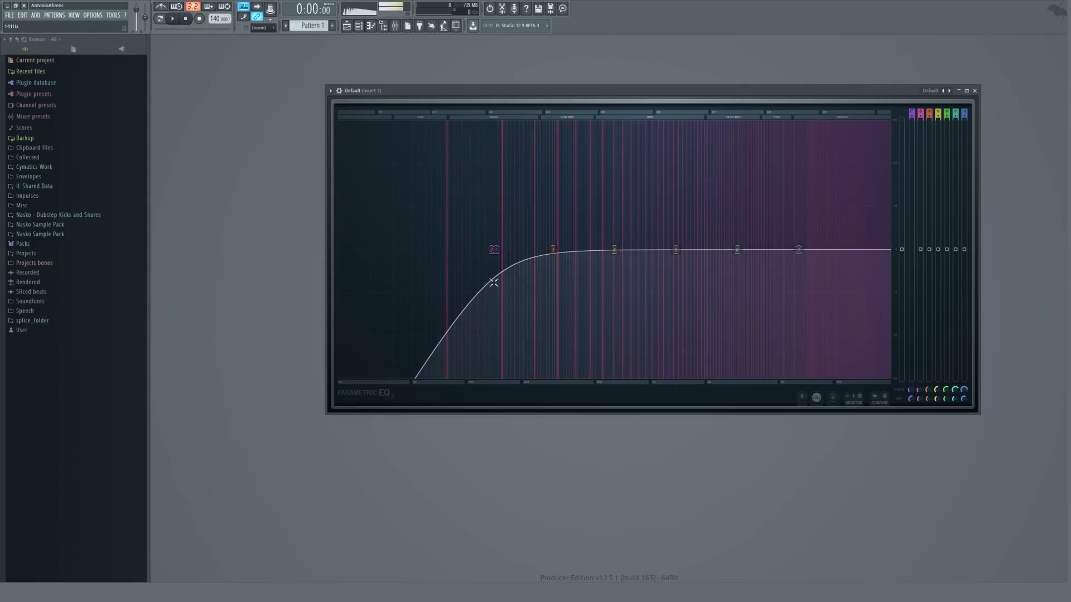
Step: Set band 1's order back to Steep 8 and move its high-pass cutoff higher in frequency
right_click(493, 249)
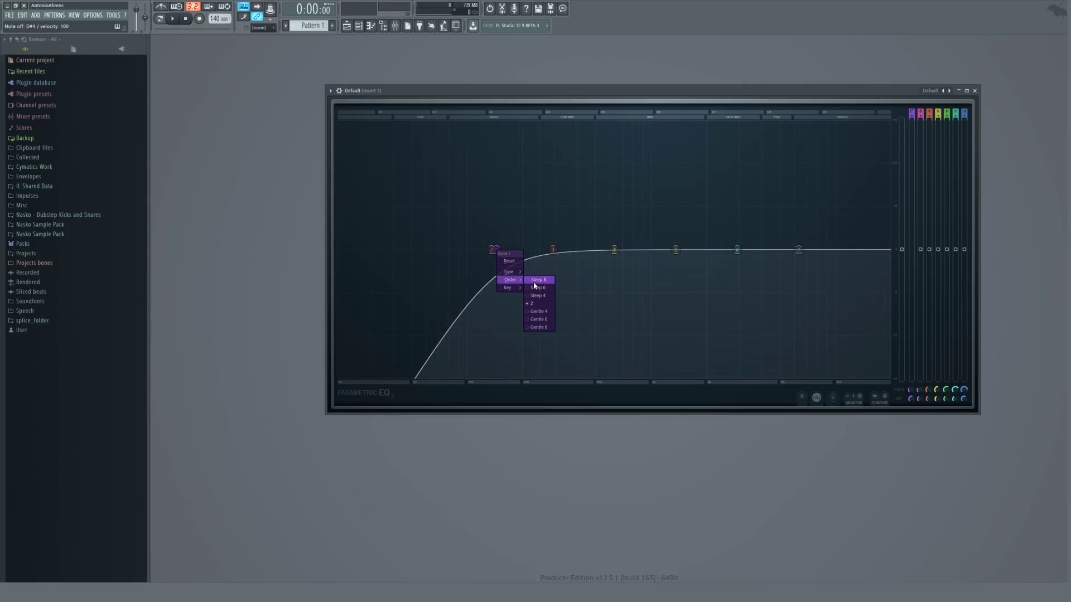
click(539, 280)
drag(495, 250, 521, 249)
Step: Switch the filter type of band 1 to Low pass and then disable the band
right_click(520, 249)
click(565, 280)
right_click(519, 249)
click(562, 272)
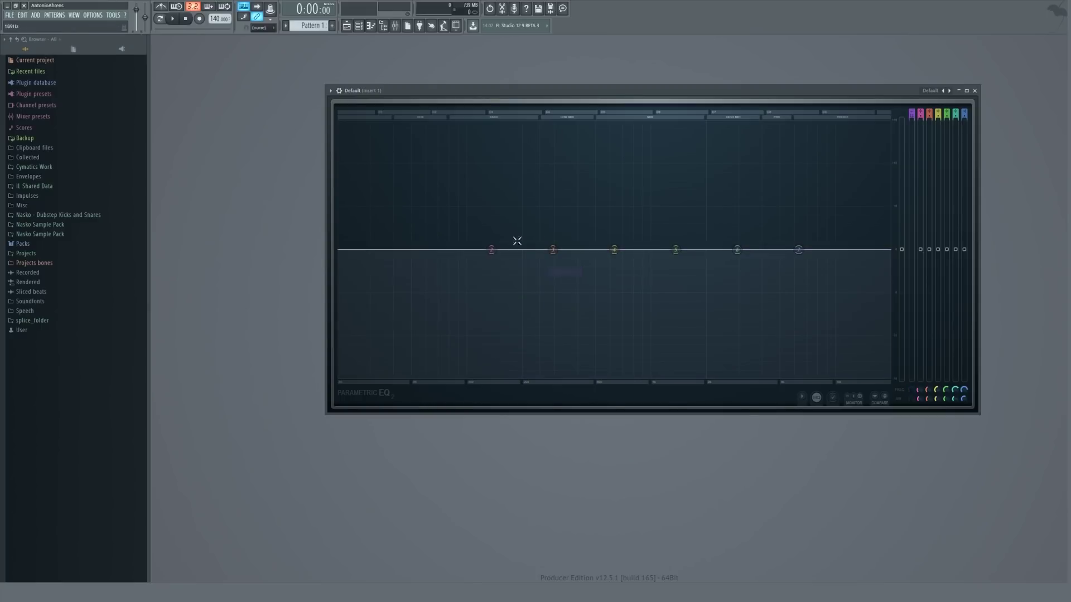
Step: Re-enable band 1 as a Low pass filter and close the EQ
drag(912, 112, 913, 107)
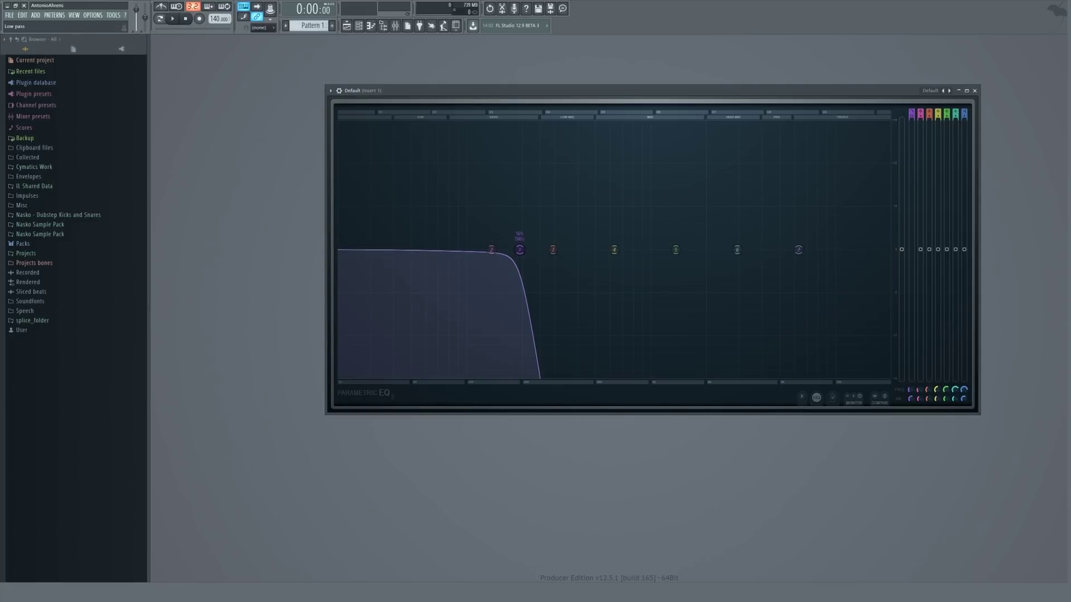
scroll(912, 113, down, 1)
click(974, 91)
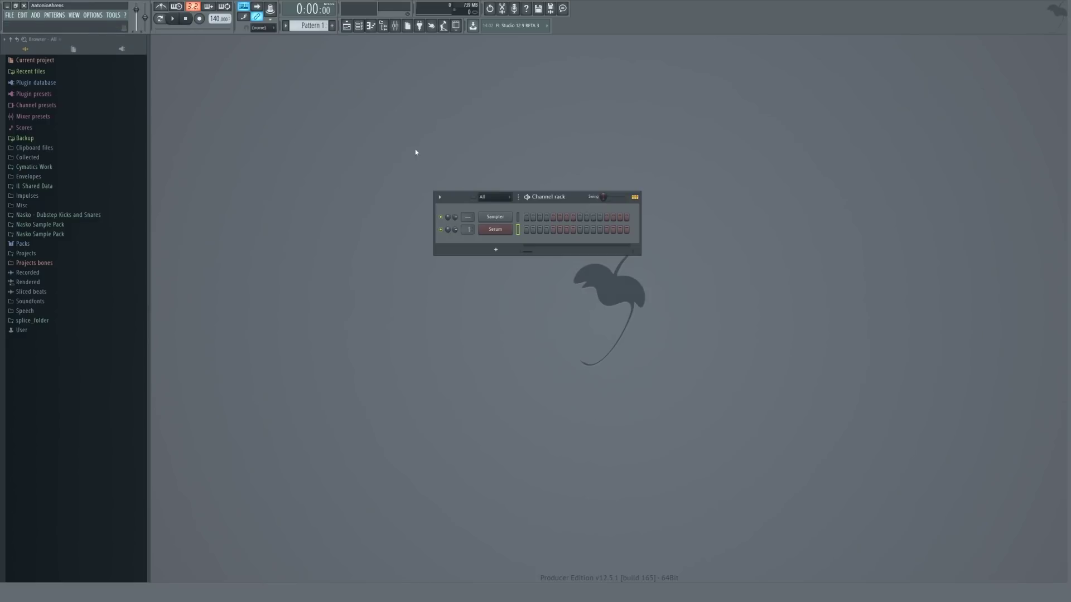
Step: Add a second Serum instrument and draw a one-bar F3 note in the first Serum's piano roll
click(35, 15)
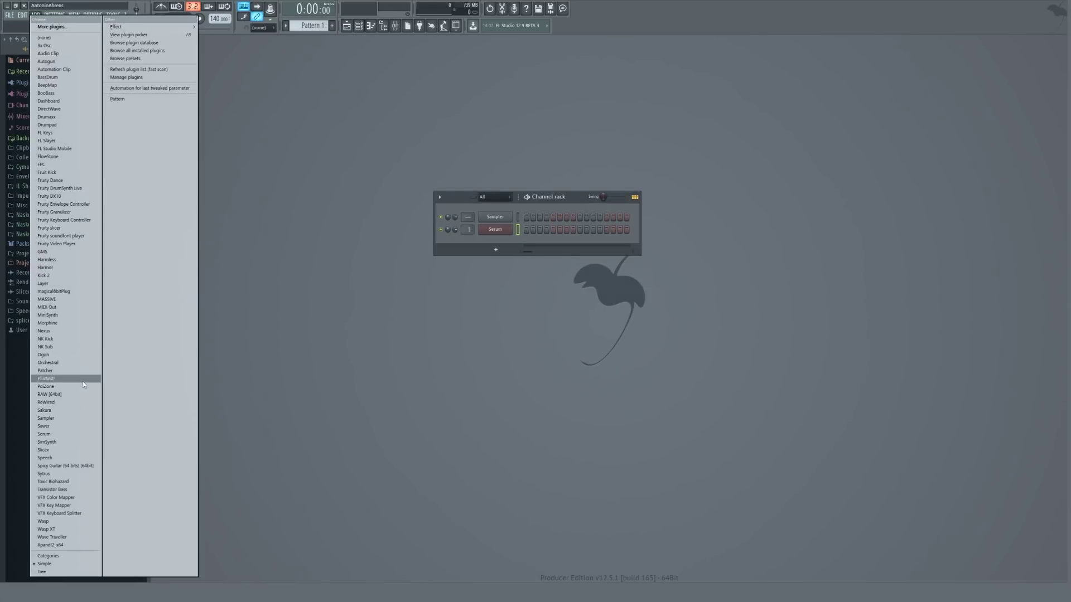
click(78, 434)
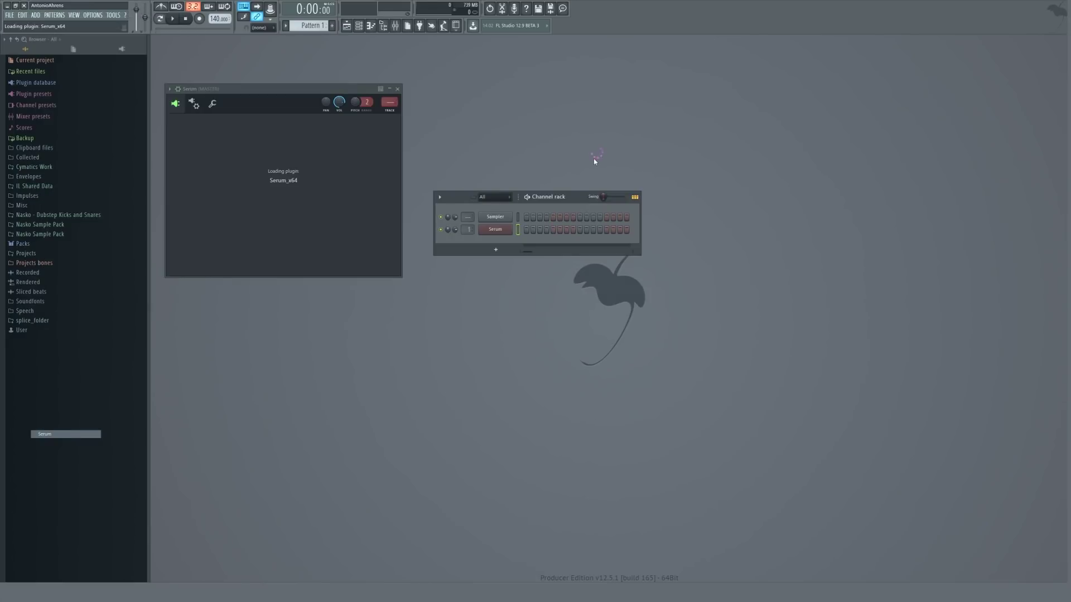
right_click(505, 228)
click(557, 253)
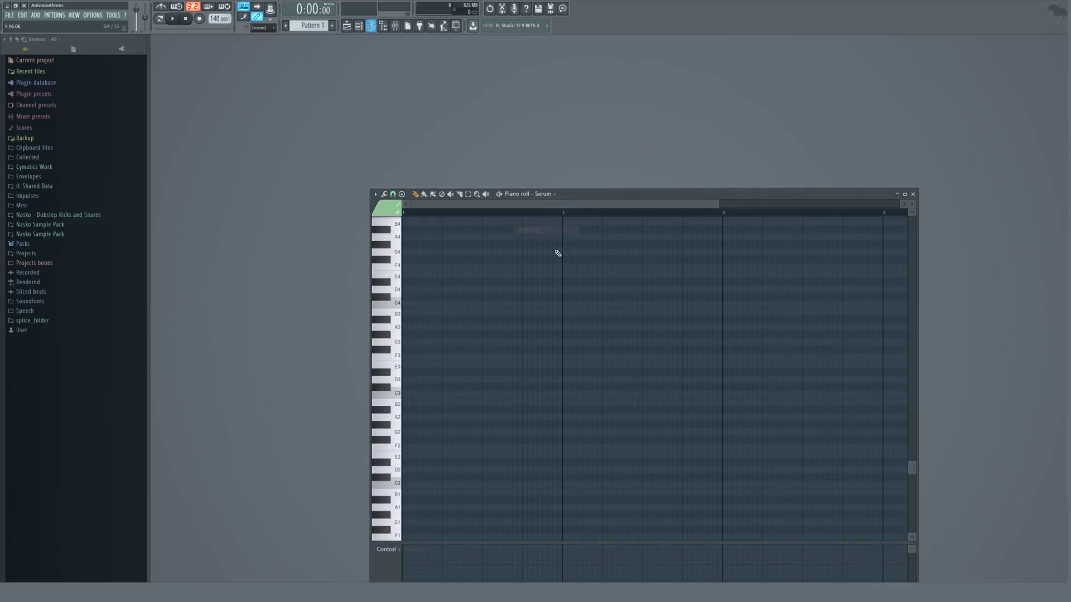
scroll(446, 334, down, 3)
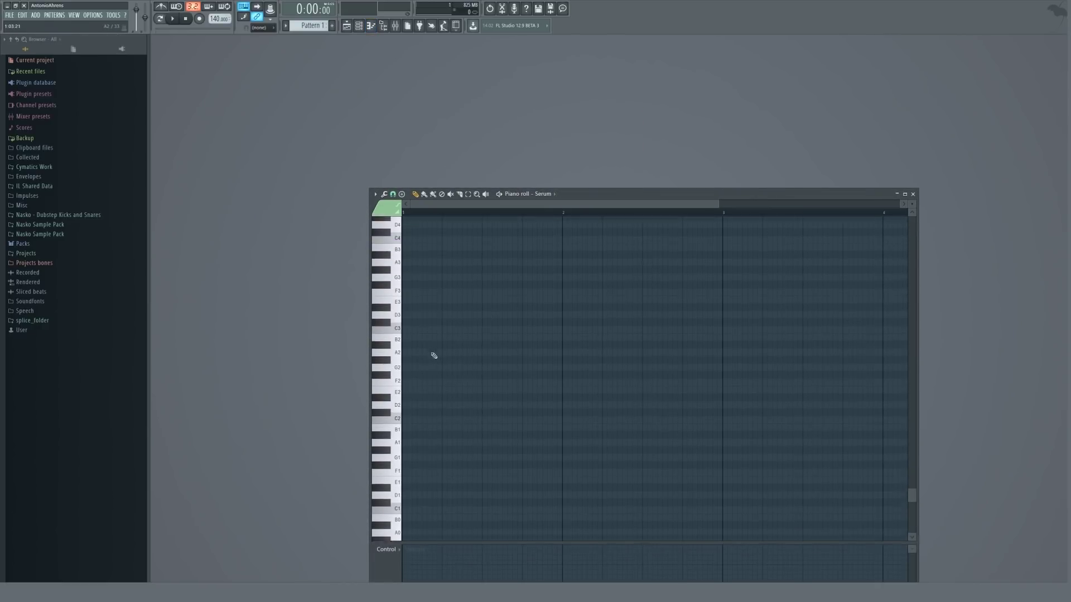
mouse_move(411, 386)
mouse_down()
mouse_move(391, 304)
mouse_move(363, 287)
mouse_up()
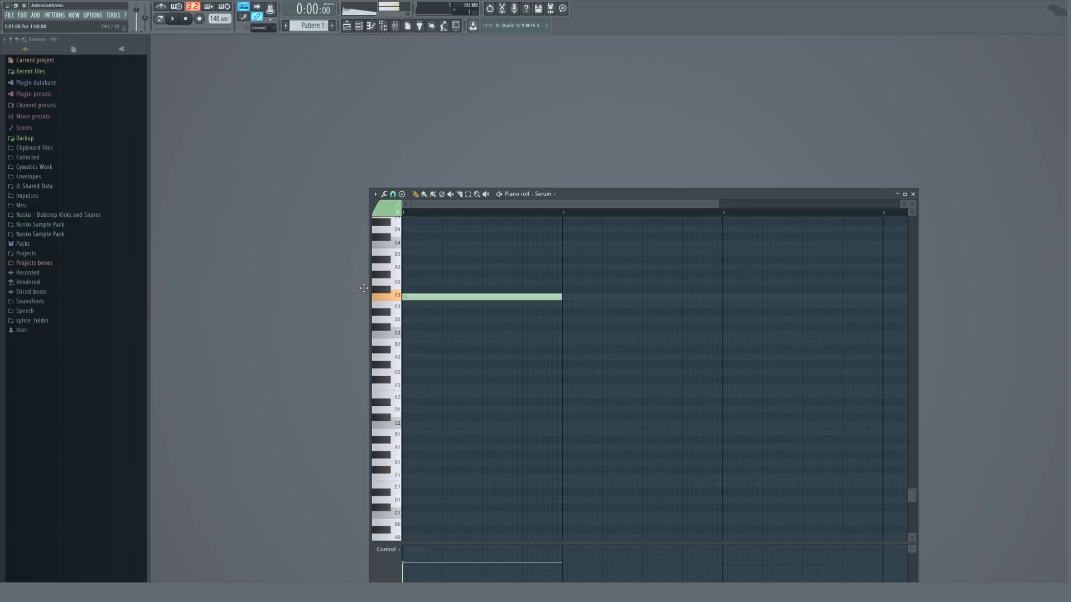
Step: Place a higher one-bar note at the start of the second Serum's piano roll, then close the piano roll
key(F7)
right_click(505, 241)
click(518, 242)
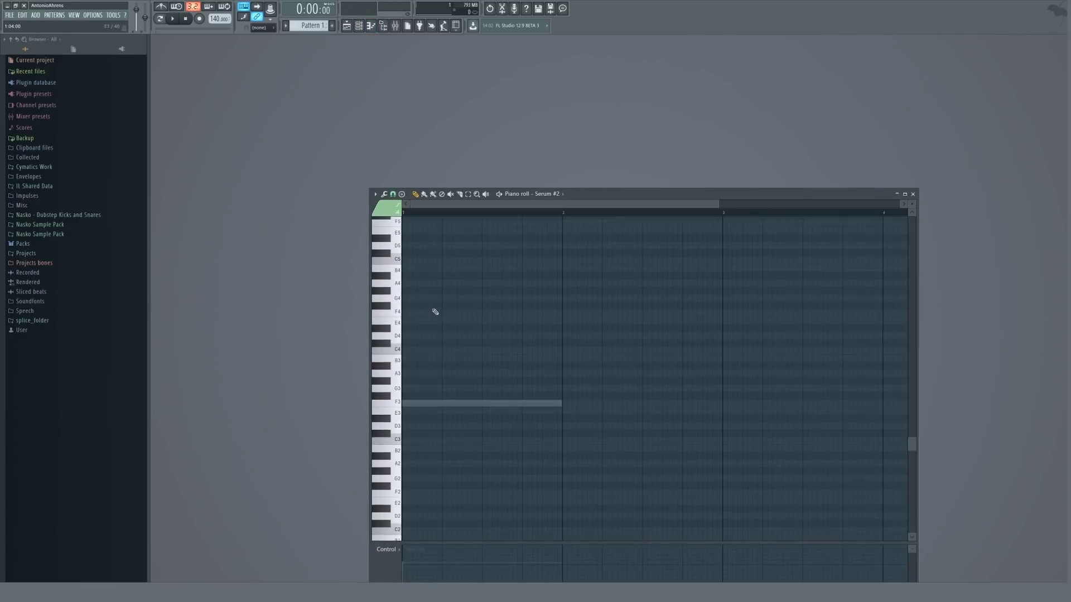
scroll(435, 311, up, 1)
click(408, 318)
key(F7)
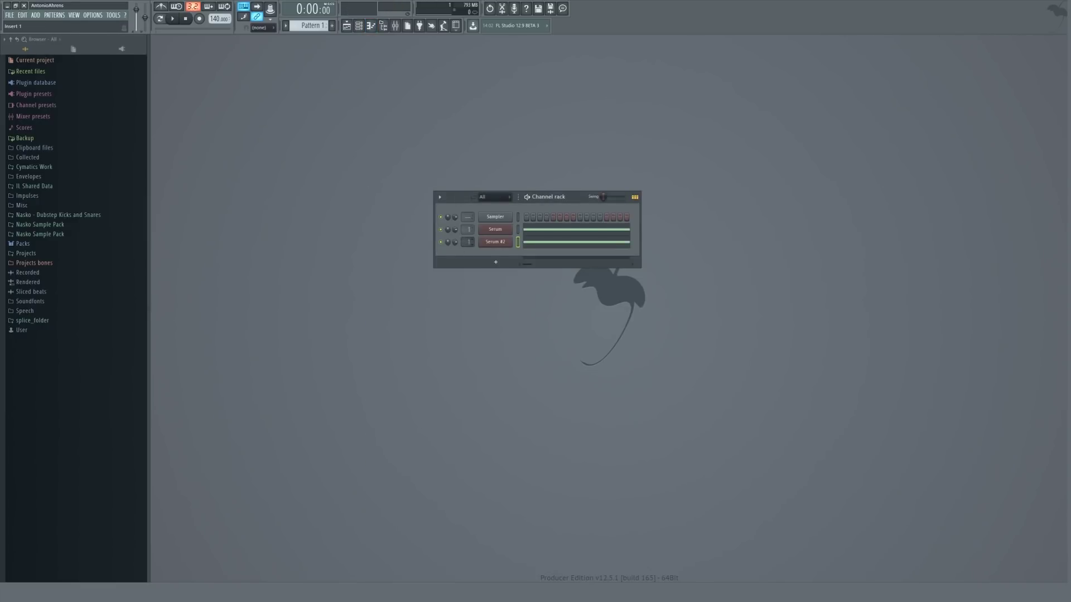
Step: Open mixer insert 1 and remove the EQ from its first effect slot
double_click(467, 229)
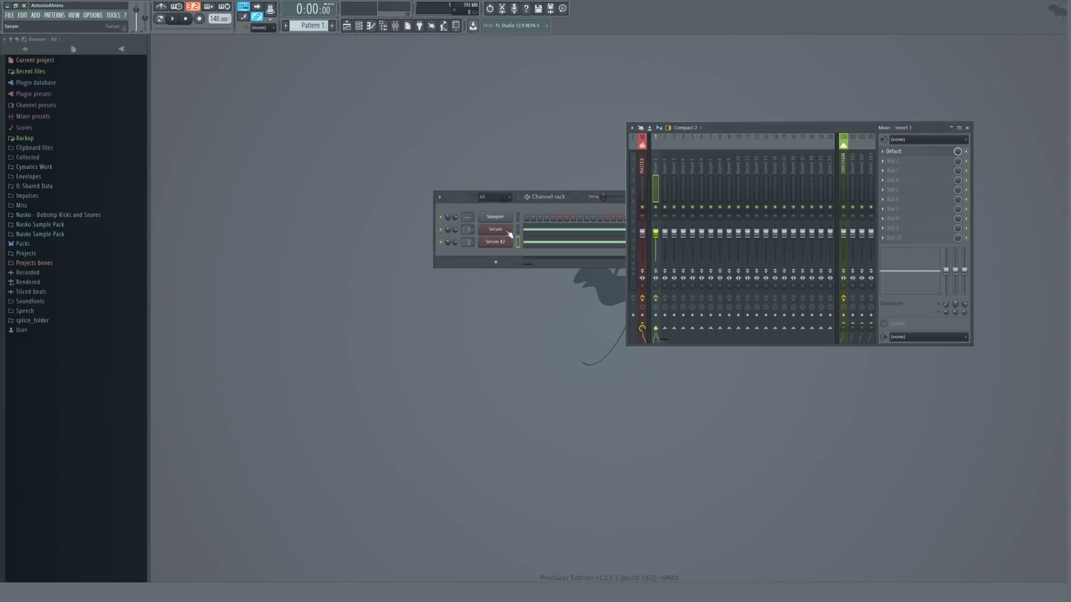
click(883, 152)
mouse_move(894, 162)
click(753, 24)
Step: Load Fruity Parametric EQ 2 into the second effect slot of the master track
click(641, 180)
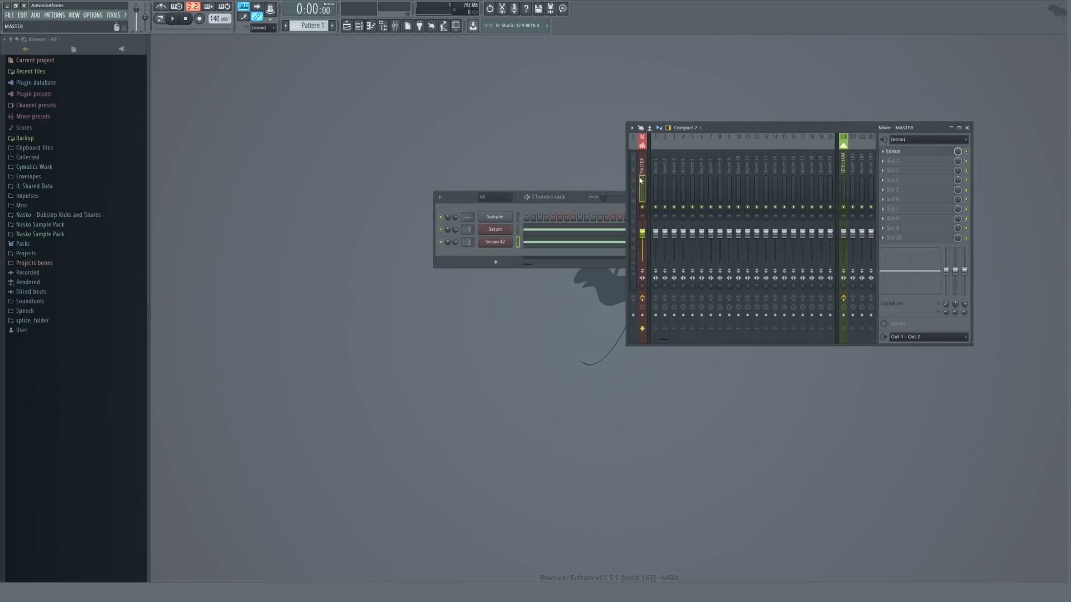
click(892, 161)
click(768, 348)
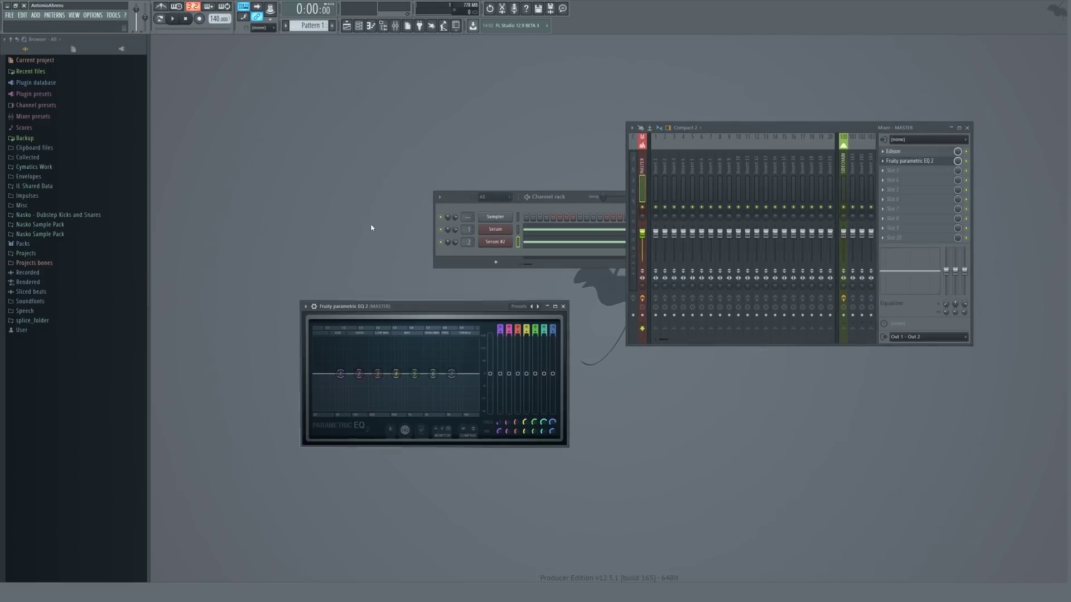
Step: Play back the pattern with both Serum notes, and select mixer insert 2 to check its signal
click(530, 199)
key(space)
key(space)
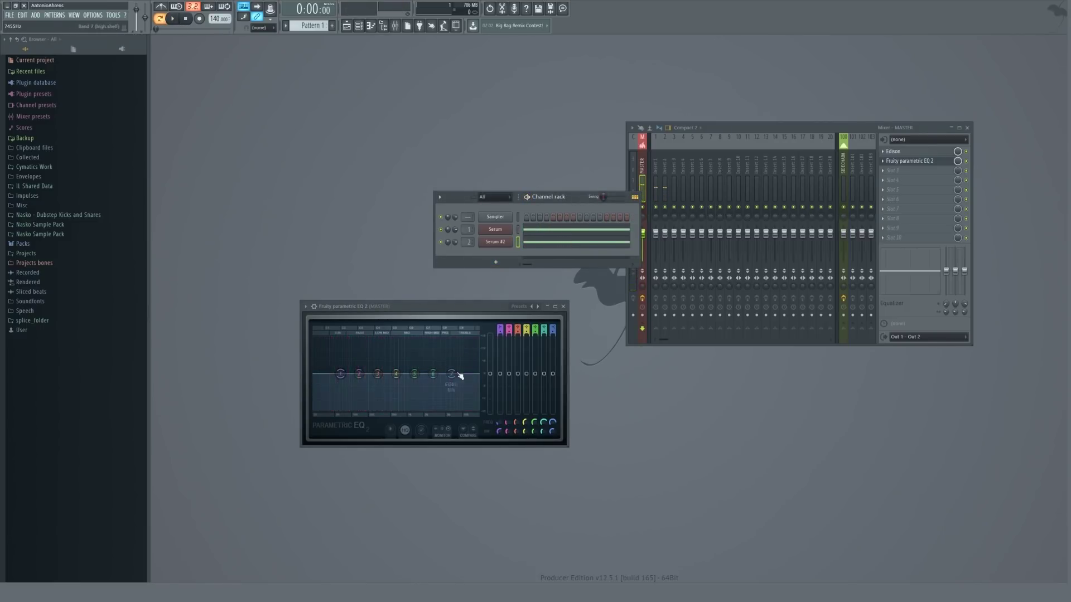
click(665, 190)
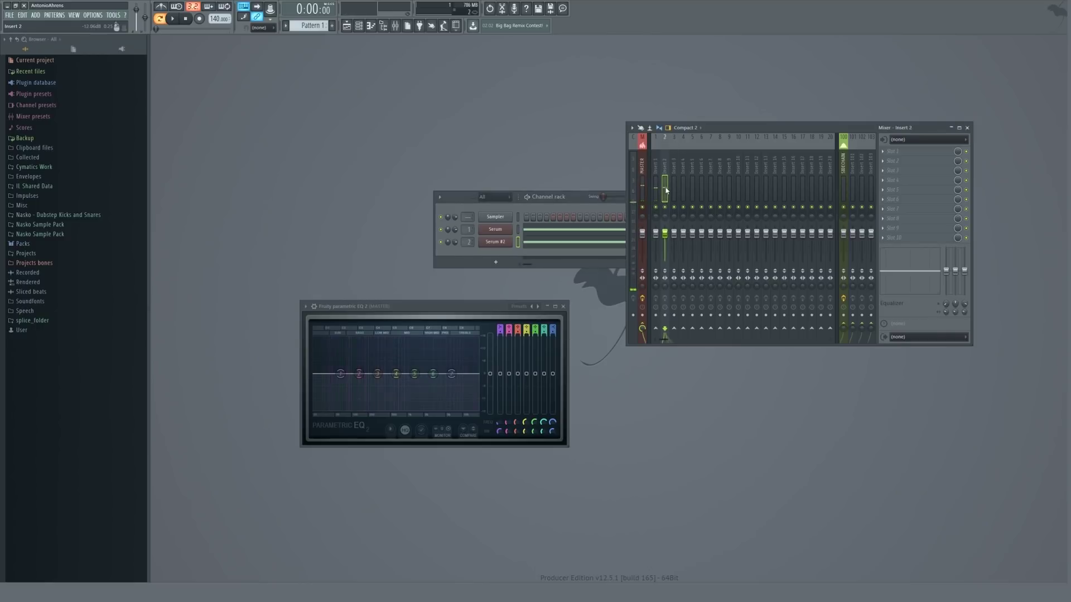
key(space)
key(space)
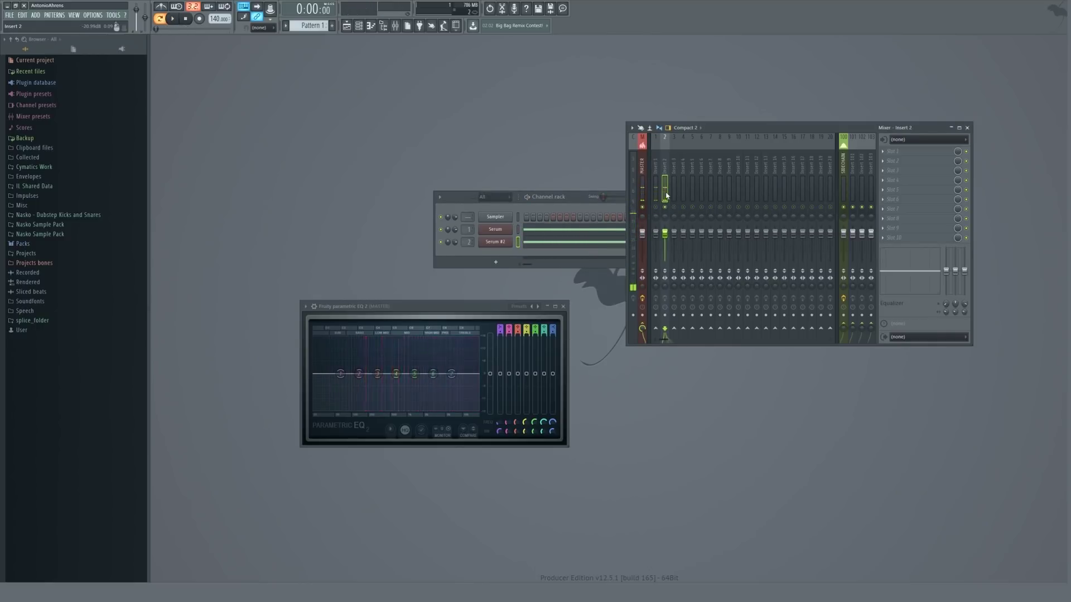
Step: Load Fruity Parametric EQ 2 into insert 2's first slot and choose its 20Hz + 18kHz cut preset
click(899, 158)
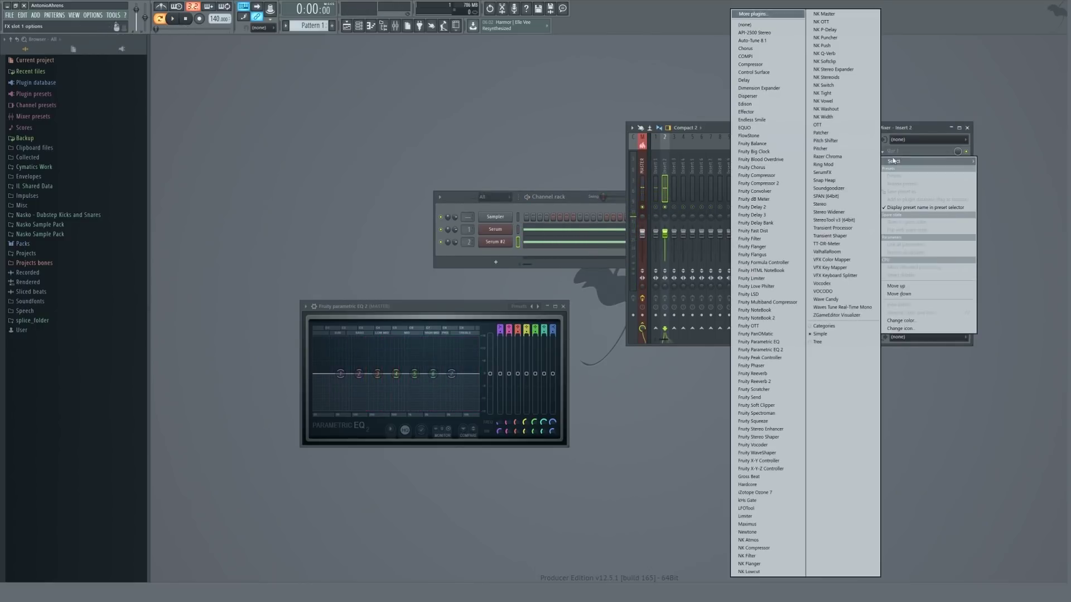
click(761, 352)
key(space)
Step: Audition the pattern while raising band 1's high-pass cutoff on insert 2 to about 255 Hz
key(space)
click(456, 144)
key(space)
drag(233, 210, 323, 211)
key(space)
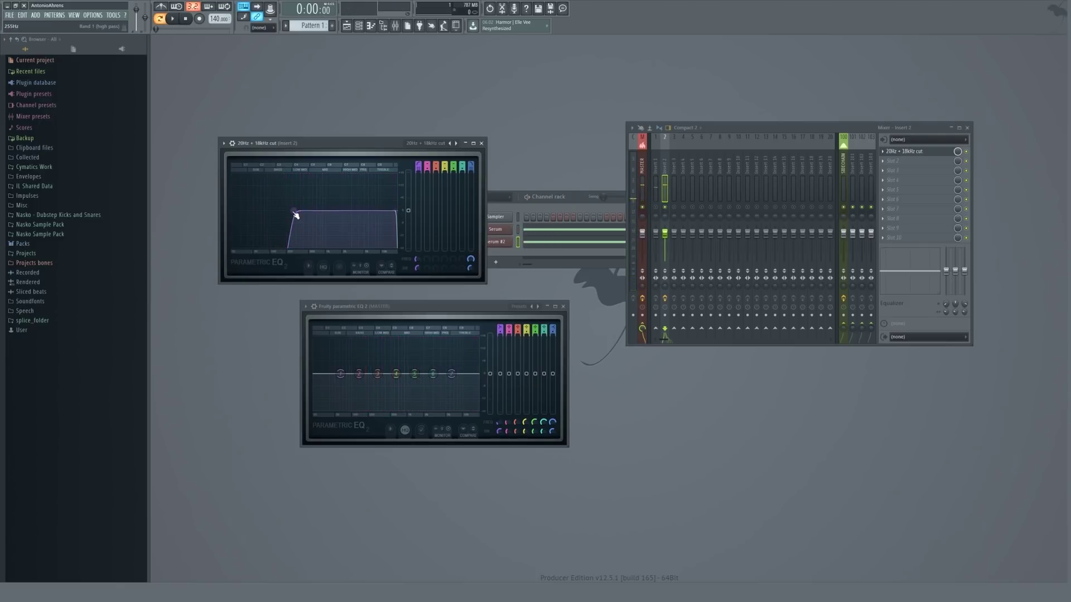
key(space)
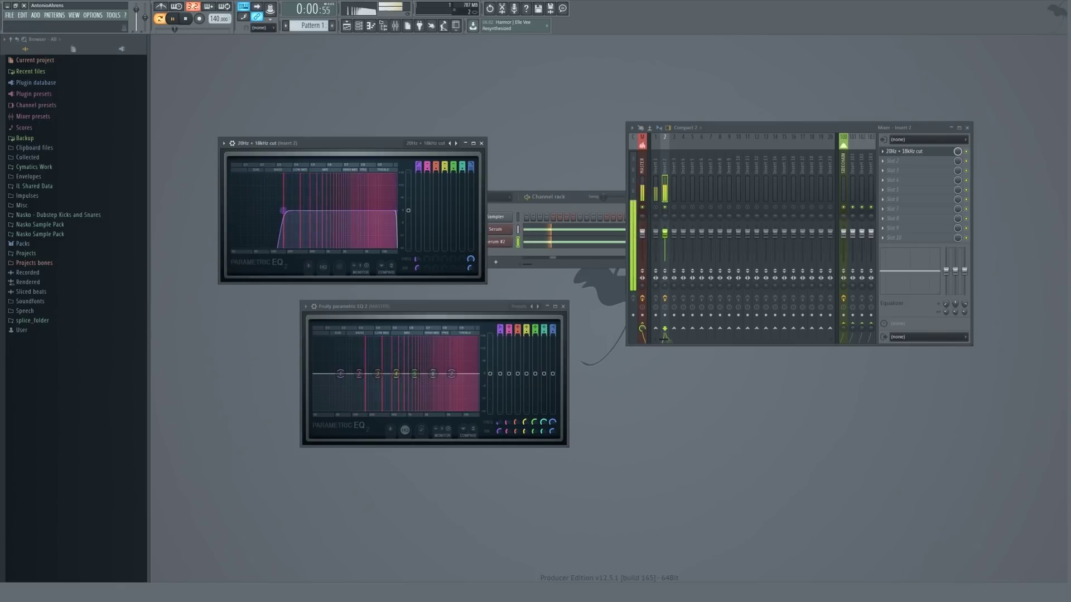
drag(290, 211, 294, 211)
key(space)
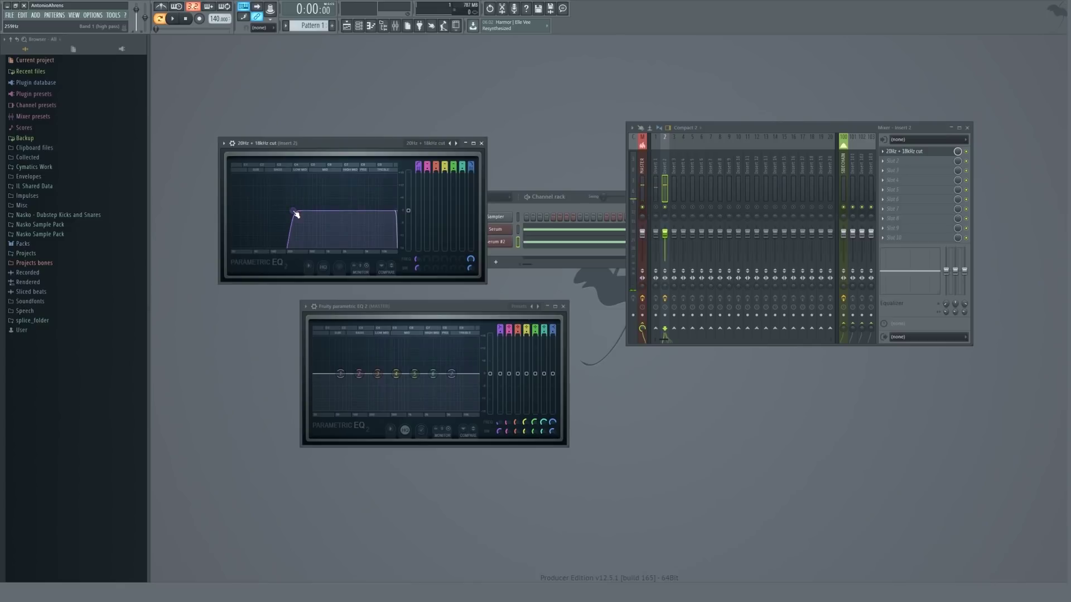
Step: Lower band 1's high-pass cutoff on insert 2 to about 173 Hz while replaying the pattern, then close that EQ
key(space)
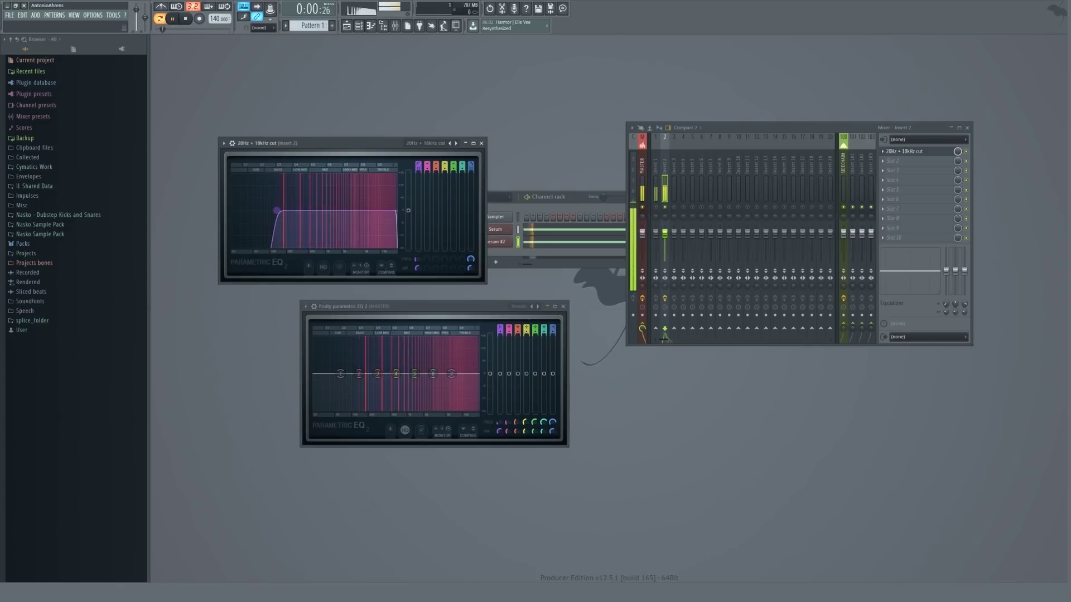
key(space)
mouse_move(276, 211)
mouse_down()
mouse_move(297, 212)
mouse_move(273, 210)
mouse_move(294, 211)
mouse_move(284, 210)
mouse_up()
key(space)
key(space)
key(space)
key(space)
key(space)
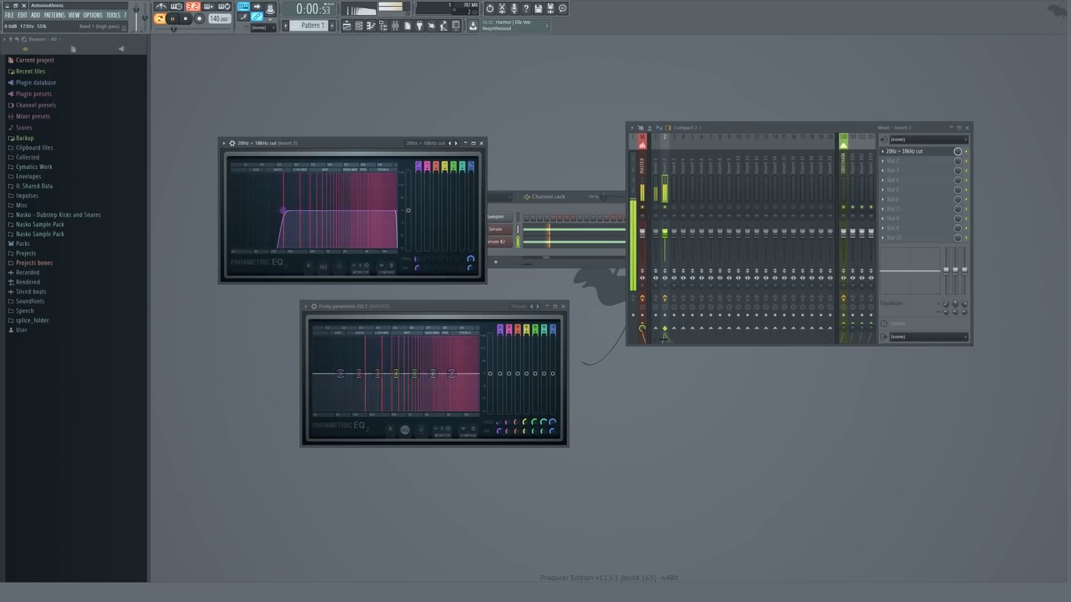
click(481, 144)
key(space)
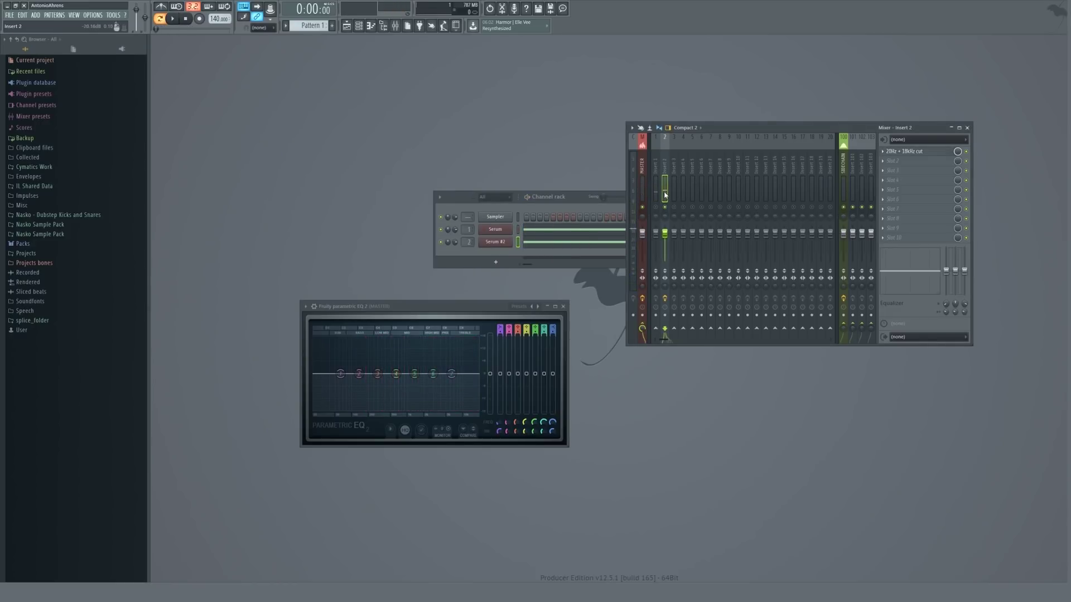
Step: Load Fruity Parametric EQ 2 into the first effect slot of mixer insert 1
click(655, 195)
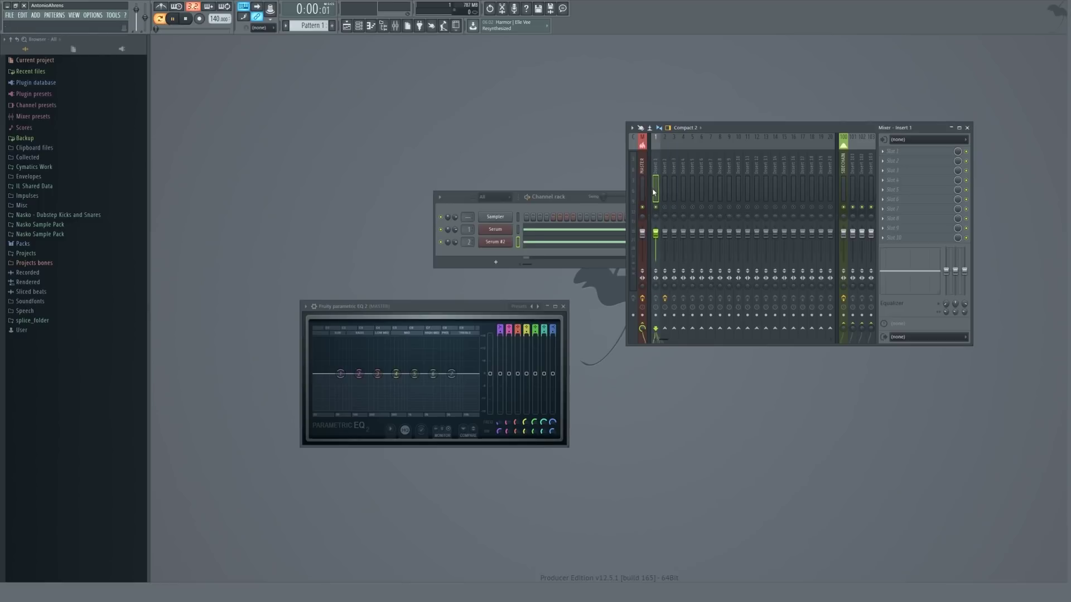
key(space)
click(913, 149)
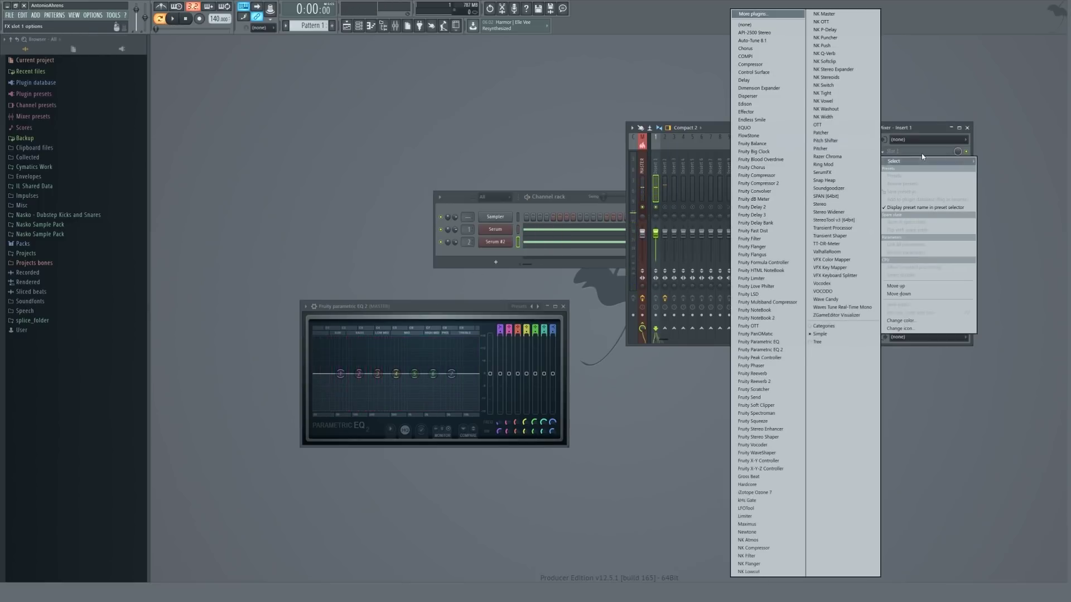
click(764, 343)
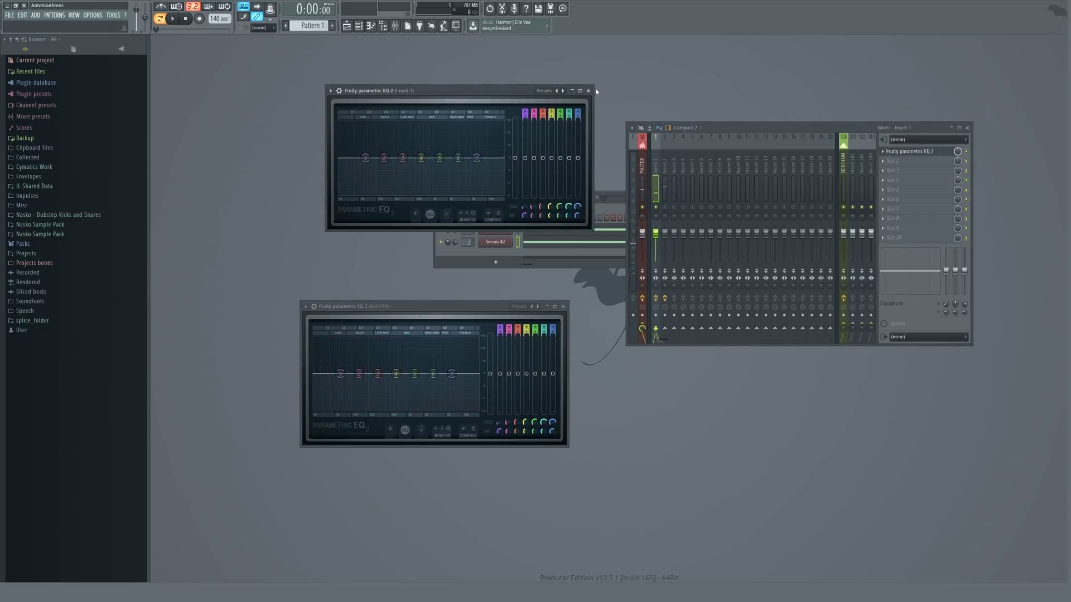
Step: Turn band 7 on insert 1's EQ into a low-pass and lower its cutoff to about 450 Hz during playback, then close the EQ
click(579, 113)
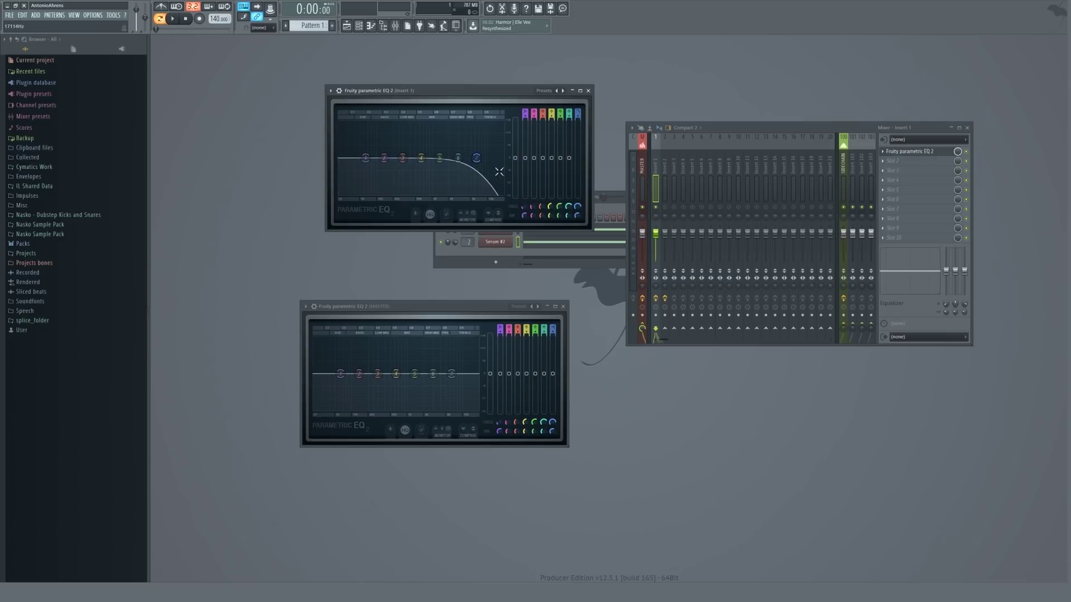
key(space)
drag(485, 158, 413, 158)
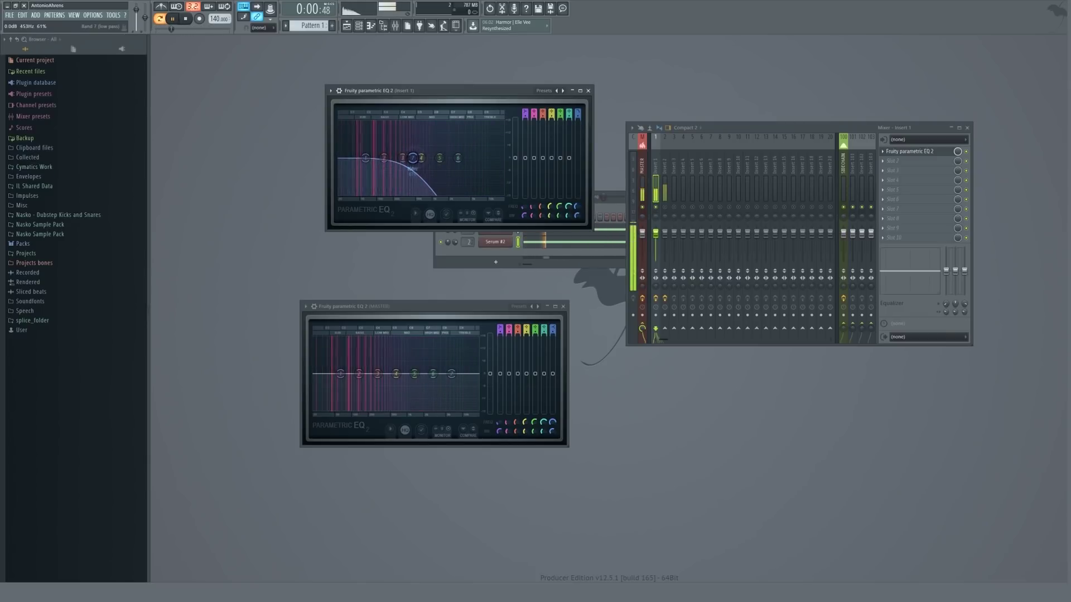
key(Escape)
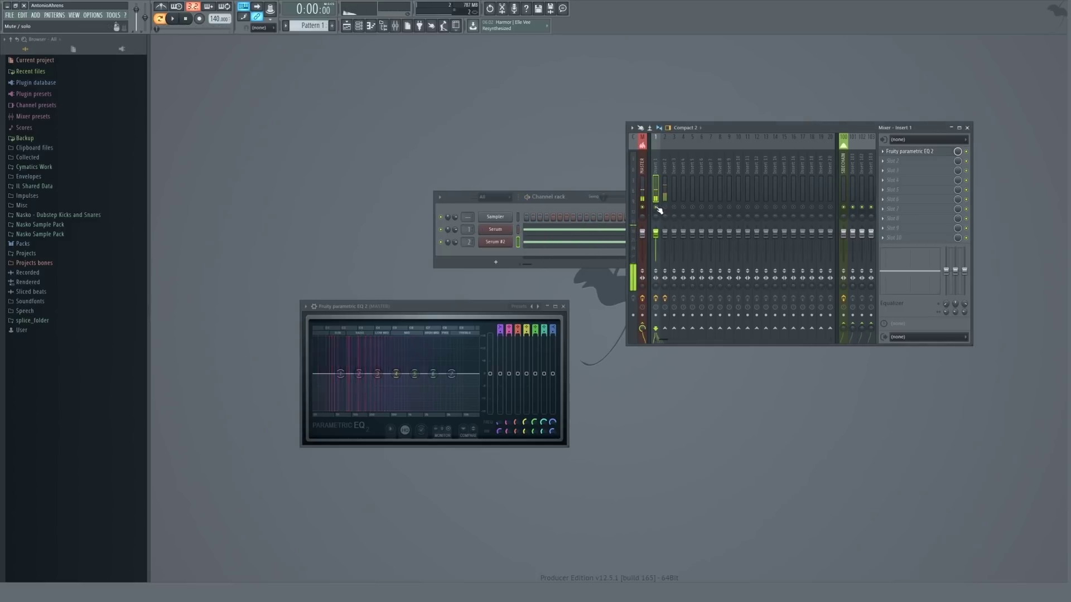
Step: Toggle insert 1's solo state to compare the pattern, then solo mixer insert 2
right_click(656, 206)
key(space)
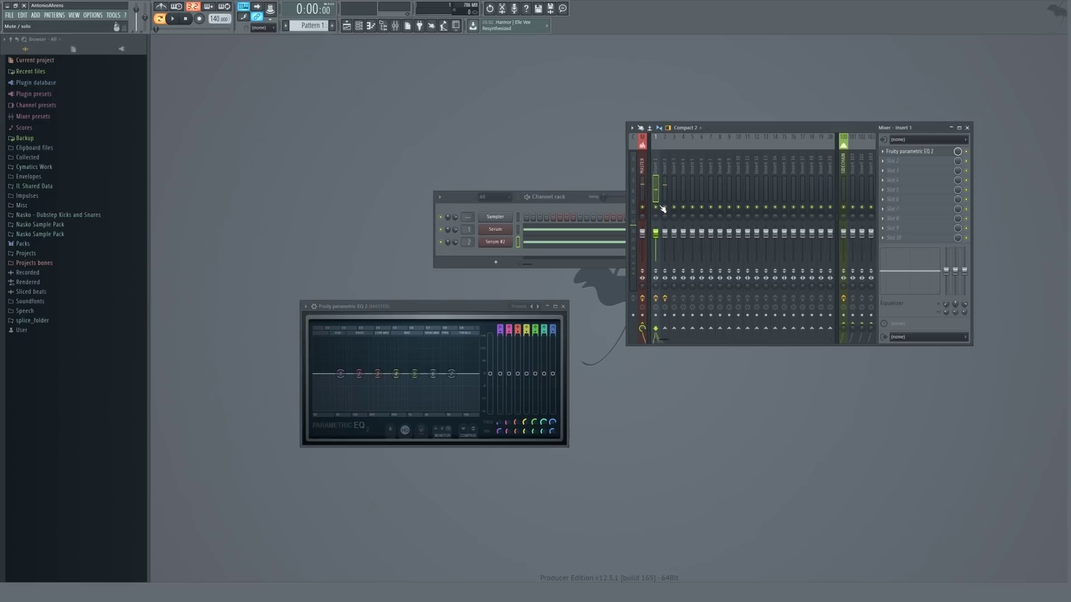
right_click(664, 207)
Step: Clear the 20Hz + 18kHz cut EQ from insert 2's first slot and load a fresh Fruity Parametric EQ 2 there
click(494, 242)
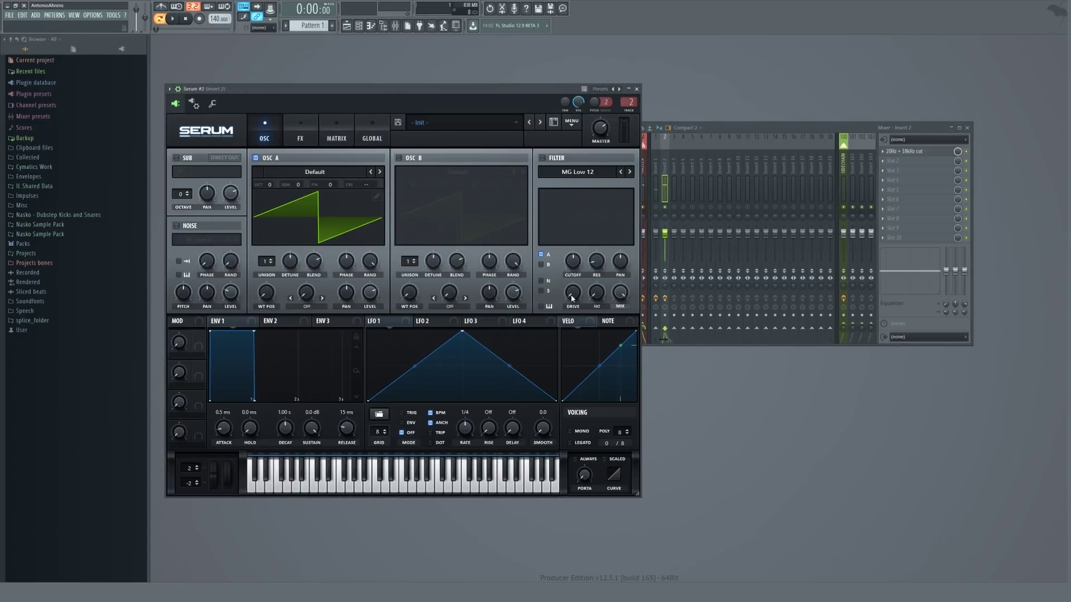
click(887, 152)
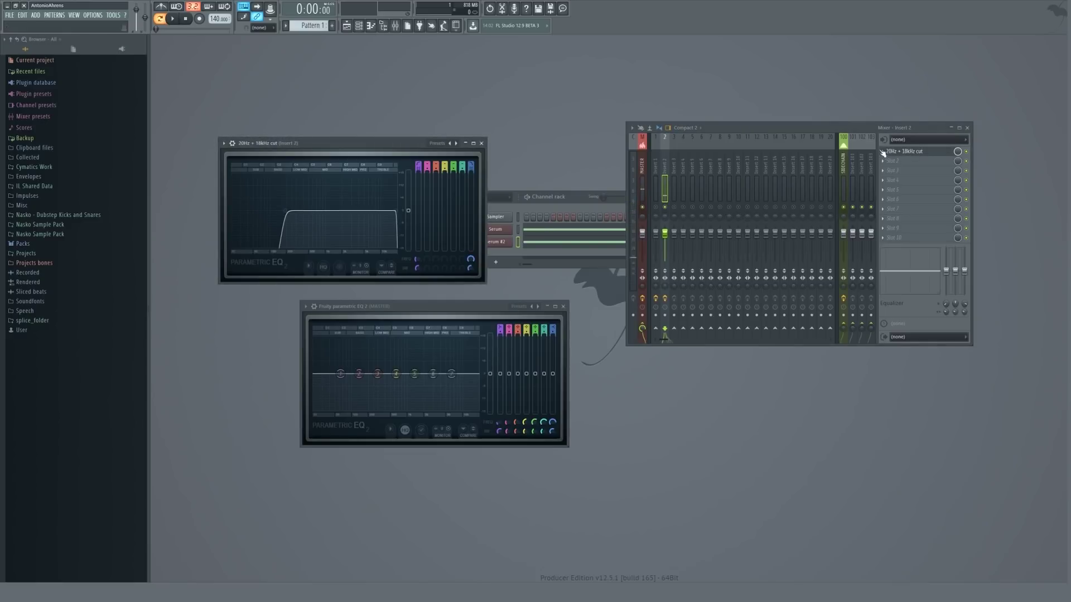
click(882, 152)
mouse_move(894, 161)
click(755, 24)
click(882, 151)
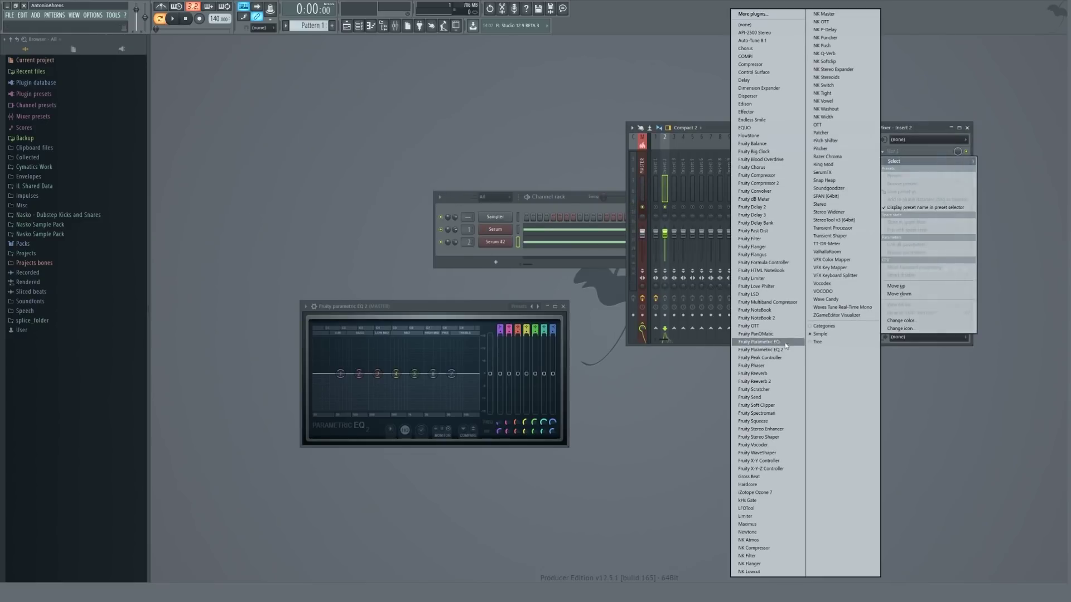
click(781, 349)
Step: Switch Serum #2's OSC A to a different wavetable, raise its wavetable position, and audition the pattern
click(495, 242)
click(332, 171)
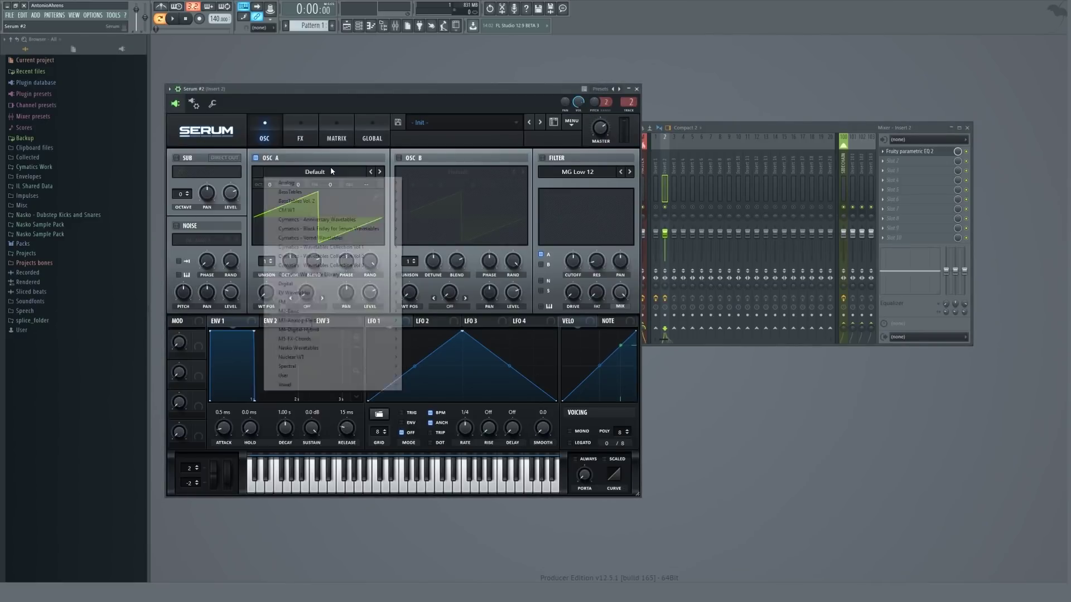
mouse_move(342, 257)
click(425, 320)
drag(266, 293, 266, 265)
key(Escape)
key(space)
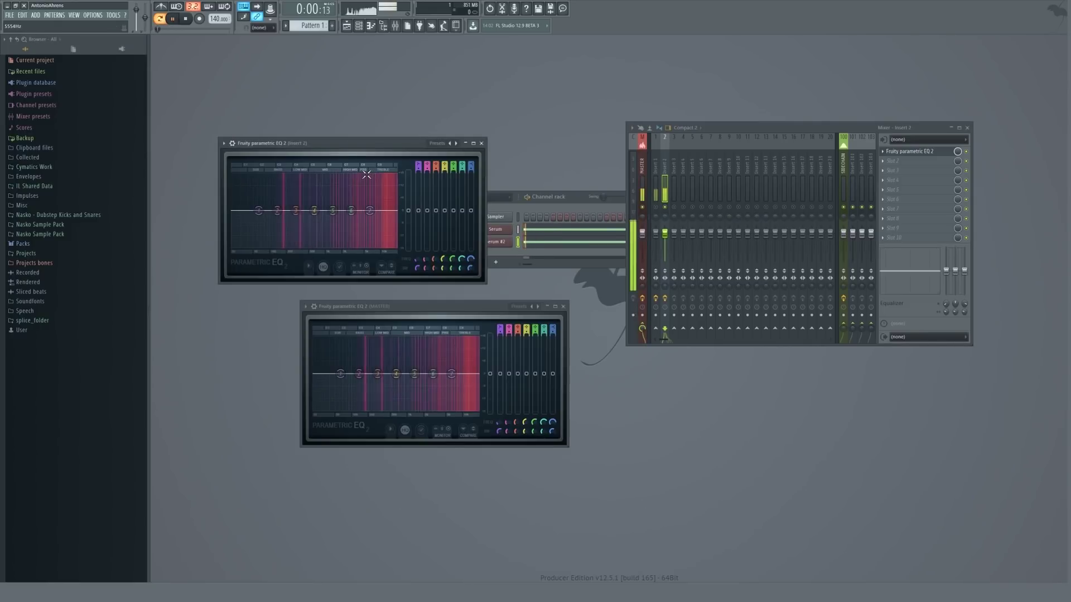
key(space)
Step: Move Serum #2's note down to F2 in its piano roll, then close the piano roll
click(508, 242)
key(Escape)
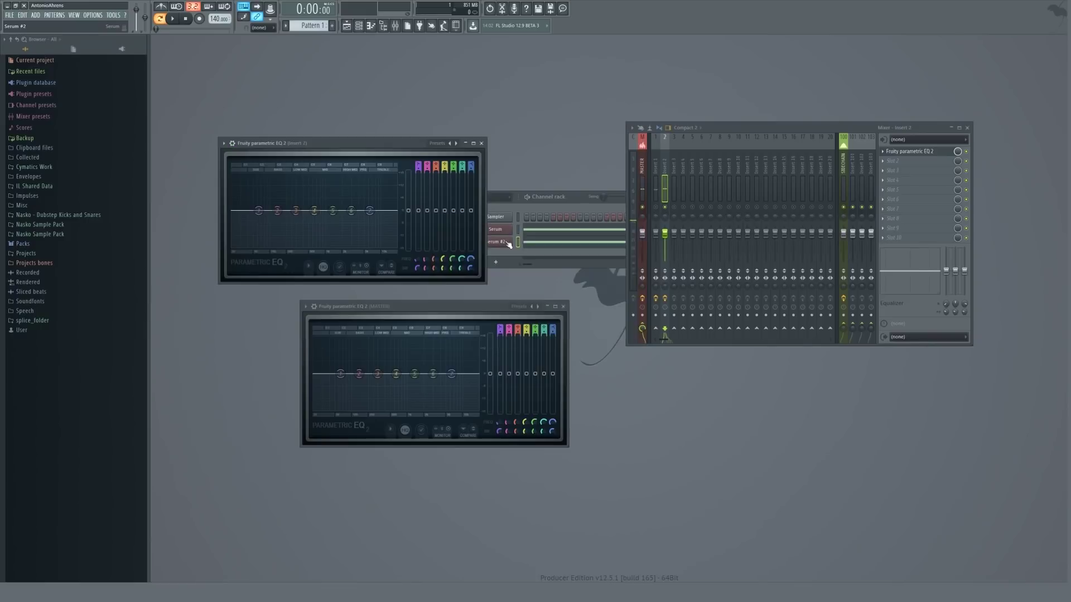
right_click(508, 243)
click(516, 245)
drag(425, 319, 425, 504)
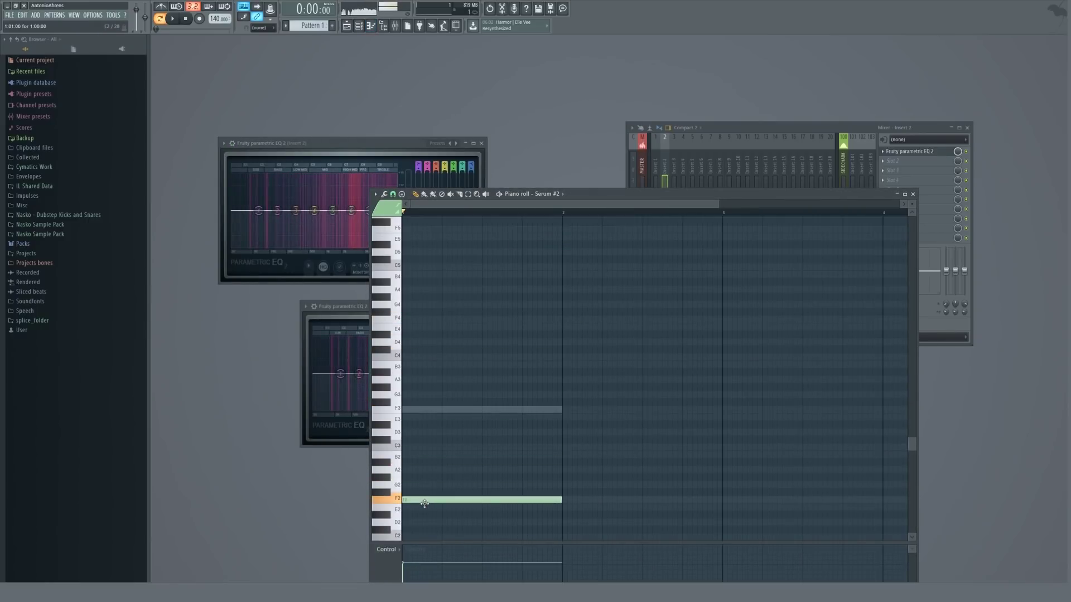
key(Escape)
Step: Solo the Serum #2 channel in the channel rack and audition it
right_click(441, 241)
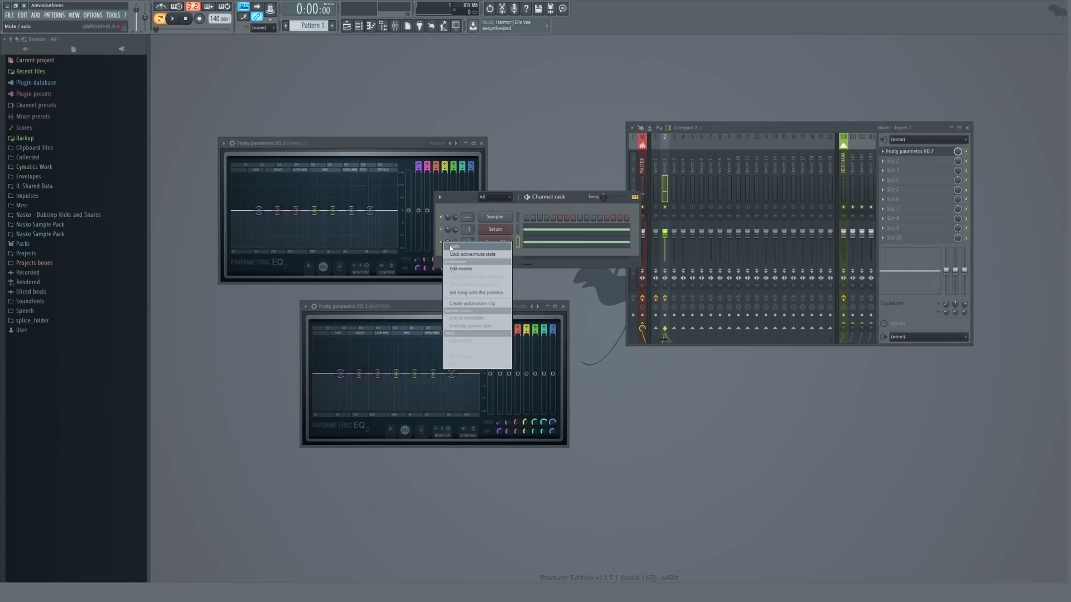
click(451, 247)
key(space)
Step: Reposition insert 2's EQ window and enlarge it to inspect the spectrum during playback
key(space)
drag(333, 148, 740, 250)
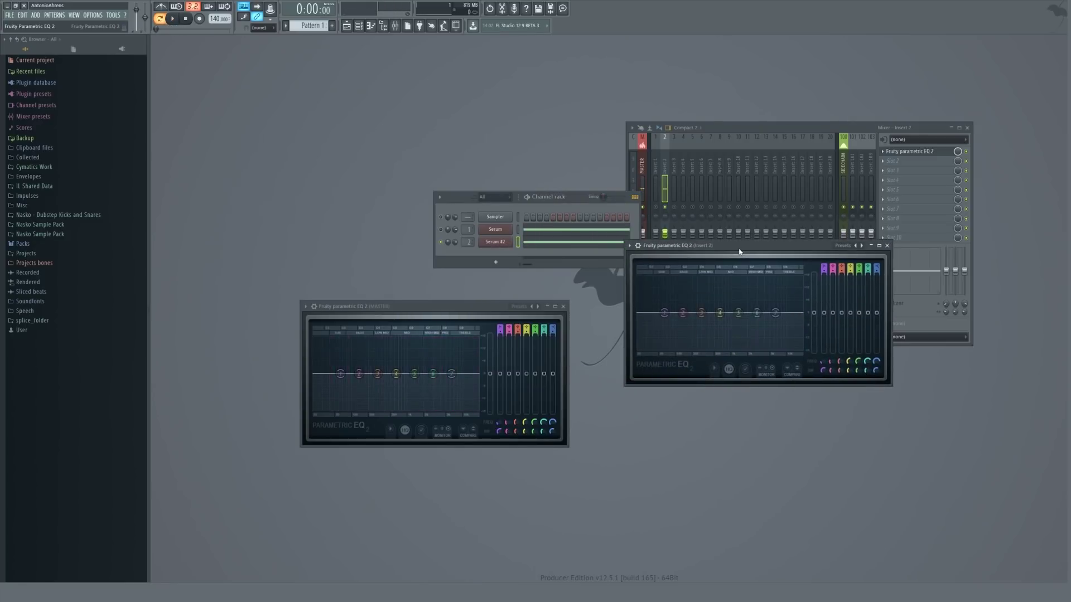
key(space)
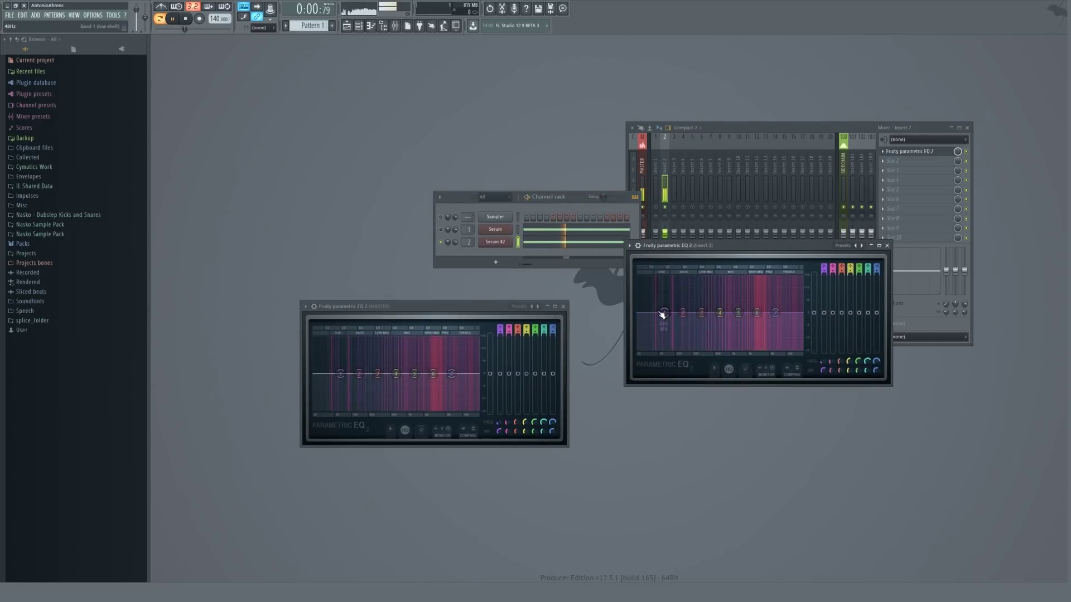
drag(725, 245, 415, 175)
key(space)
drag(584, 316, 862, 474)
Step: Lower band 1's frequency on insert 2's EQ while auditioning the pattern, keeping its gain flat
key(space)
mouse_move(649, 321)
mouse_down()
mouse_move(658, 226)
mouse_move(647, 310)
mouse_move(643, 235)
mouse_move(652, 323)
mouse_up()
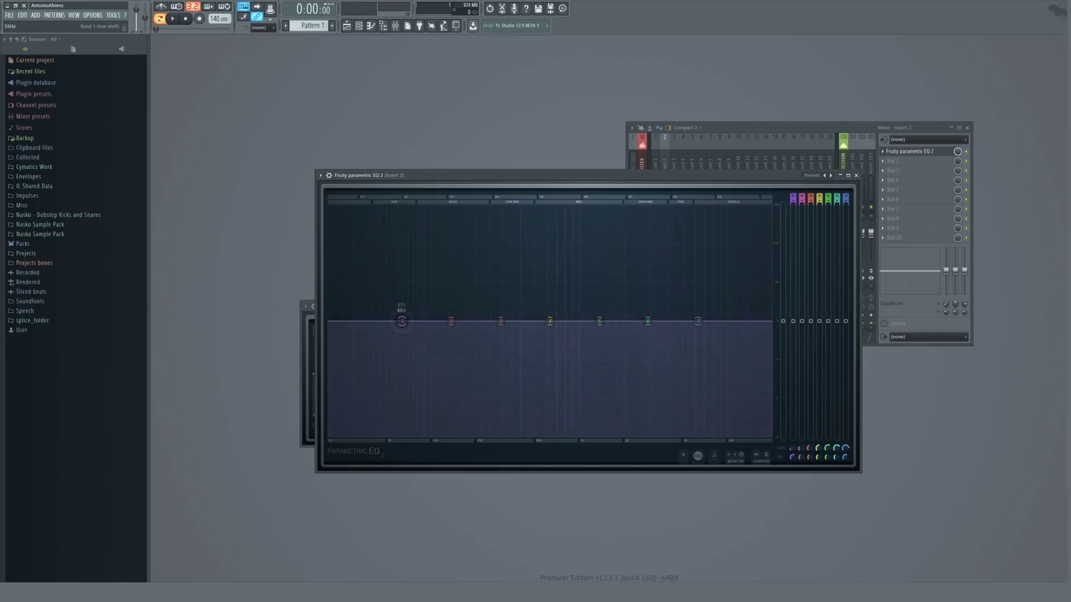
mouse_move(398, 320)
mouse_down()
mouse_move(451, 319)
mouse_move(395, 232)
mouse_move(480, 223)
mouse_move(449, 234)
mouse_move(416, 305)
mouse_move(385, 322)
mouse_up()
key(space)
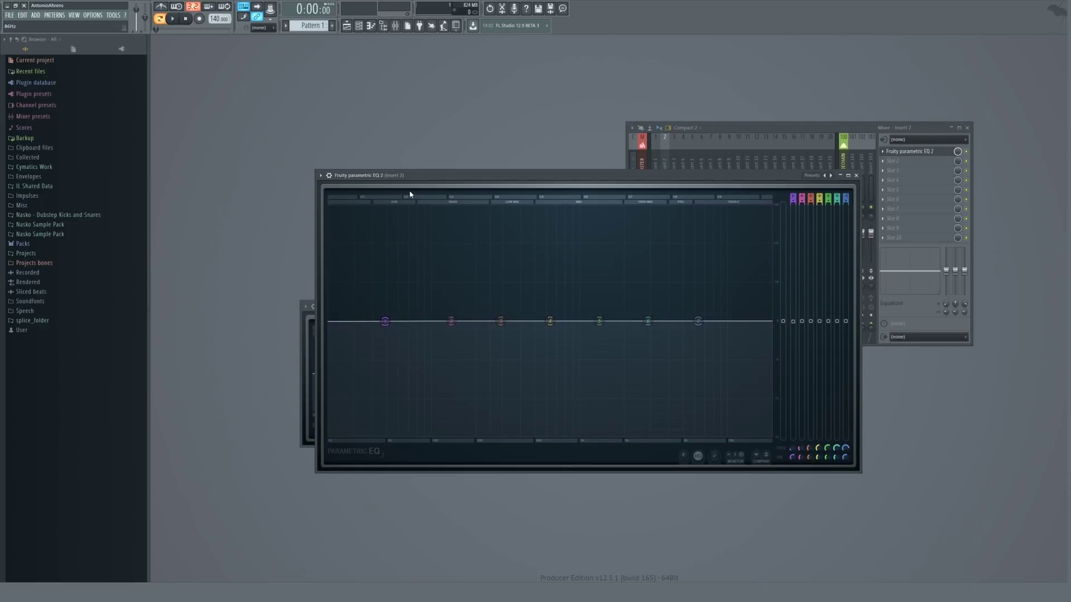
click(322, 175)
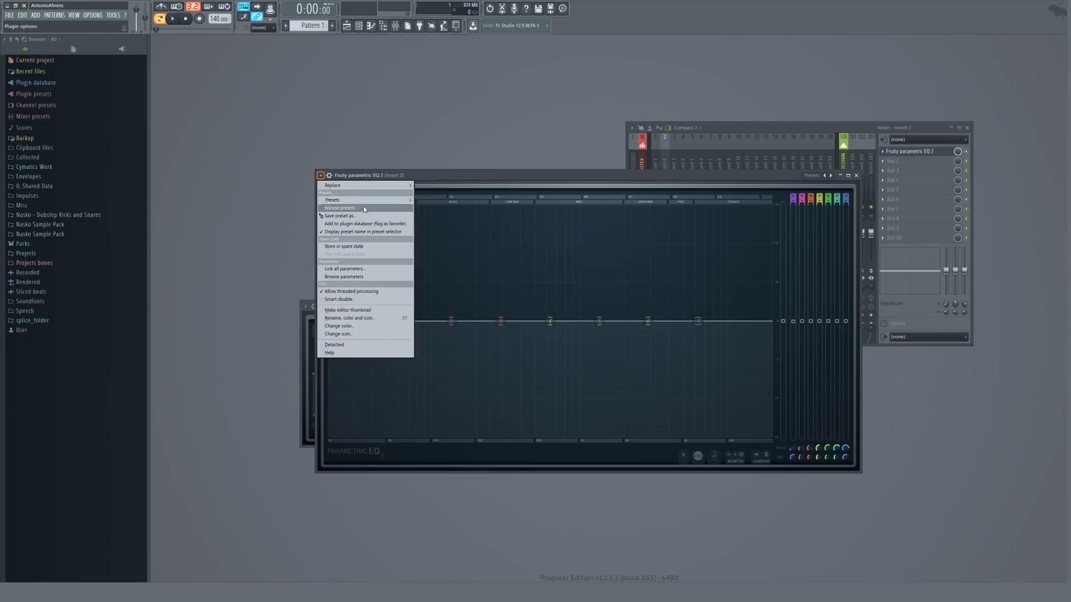
key(Escape)
Step: Change band 1 on insert 2's EQ to a high-pass filter with a steeper slope order
drag(792, 195, 792, 207)
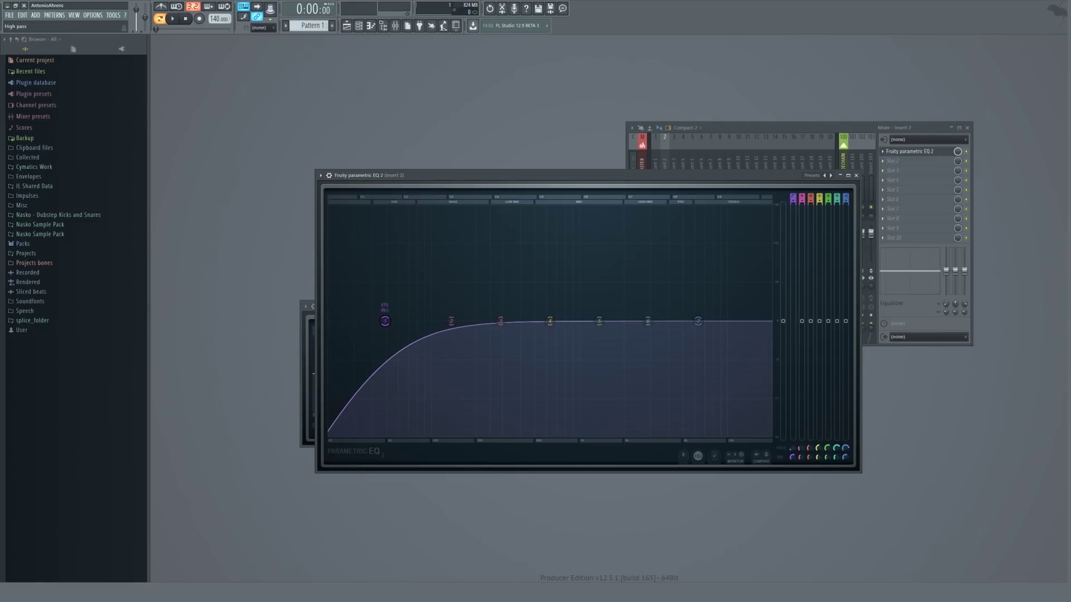
right_click(393, 324)
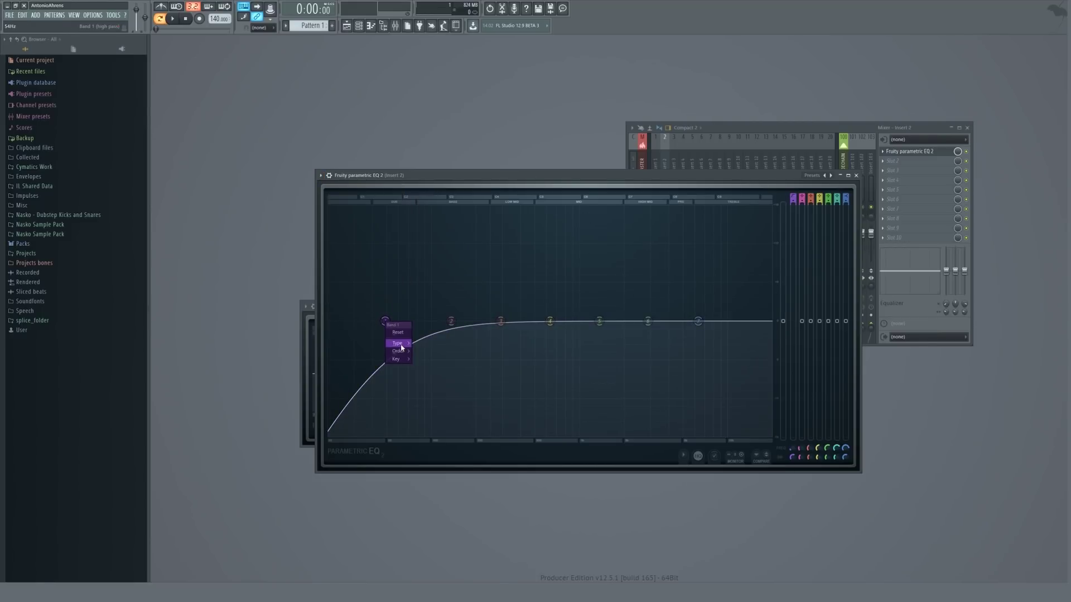
click(425, 352)
Step: Raise band 1's high-pass cutoff and boost band 4 in the low mids during playback, then close the EQ
key(space)
drag(384, 321, 435, 322)
drag(550, 321, 485, 272)
key(space)
key(Escape)
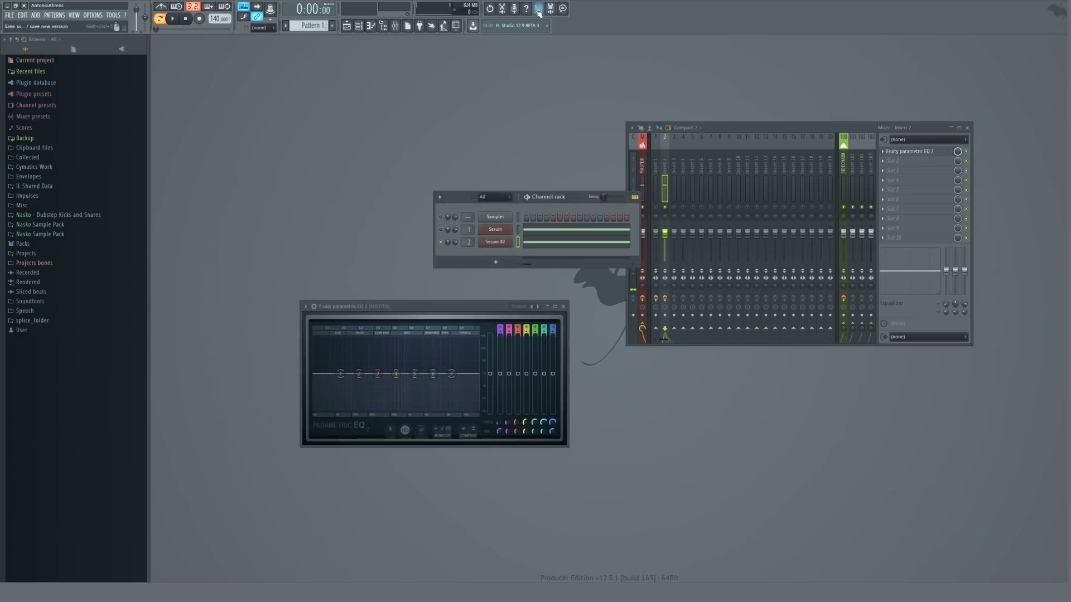
Step: Close the master EQ and the mixer, open the playlist, and place Pattern 1 at the start of track 1
click(563, 306)
key(F9)
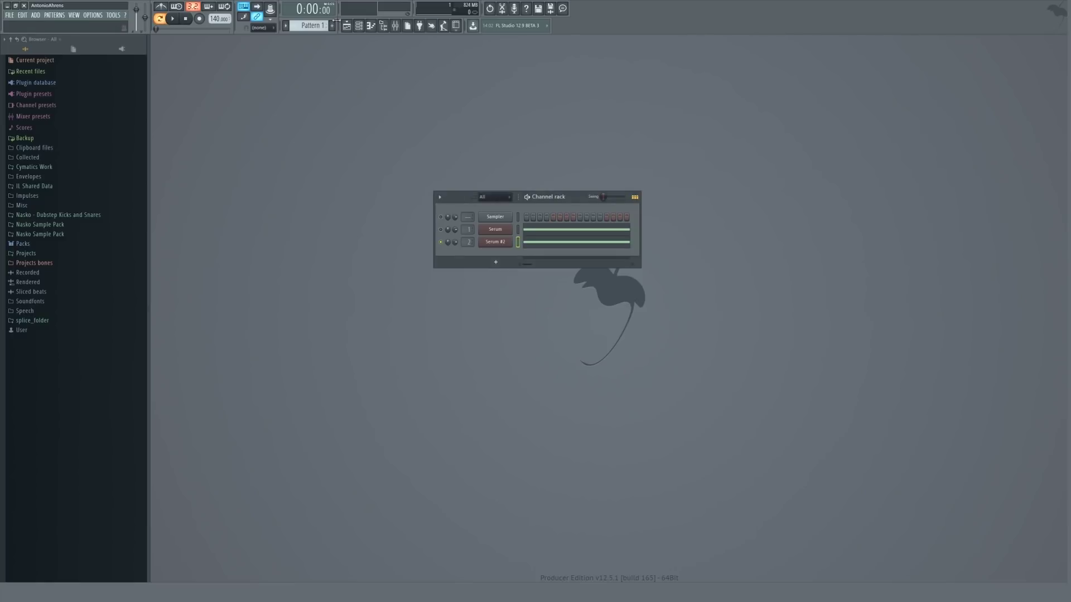
click(346, 25)
click(374, 78)
scroll(360, 77, up, 7)
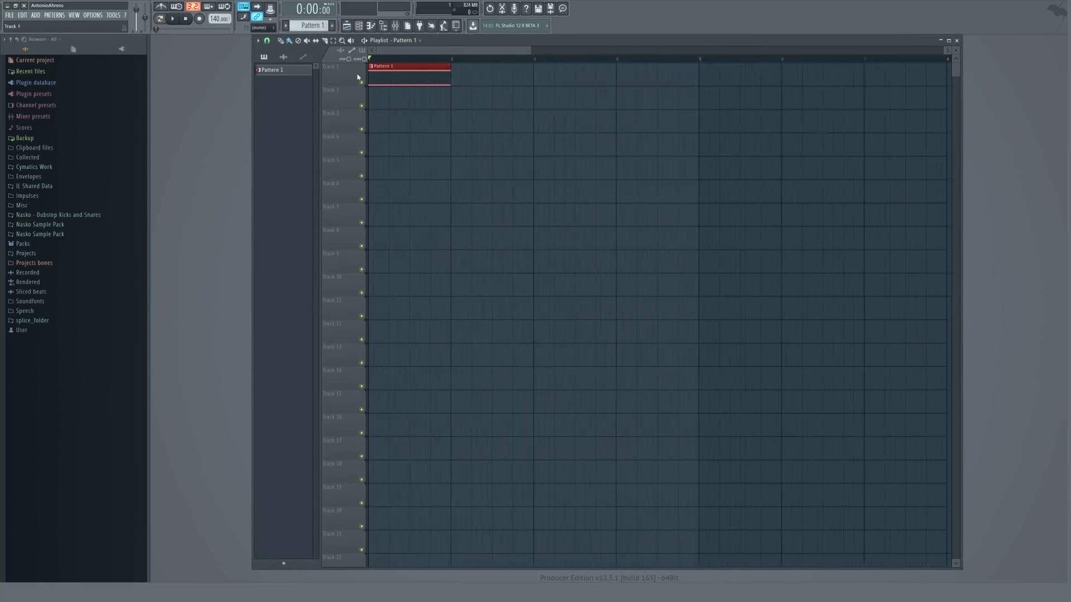
Step: Arrange the playlist and the reopened mixer side by side, then audition the arrangement
drag(506, 44, 798, 98)
double_click(463, 242)
drag(744, 129, 316, 149)
key(space)
key(space)
Step: Move band 4's peak on insert 2's EQ to about 308 Hz and create an automation clip for its frequency
click(476, 171)
mouse_move(485, 273)
mouse_down()
mouse_move(550, 249)
mouse_move(567, 263)
mouse_move(509, 257)
mouse_move(550, 251)
mouse_move(489, 274)
mouse_up()
right_click(818, 449)
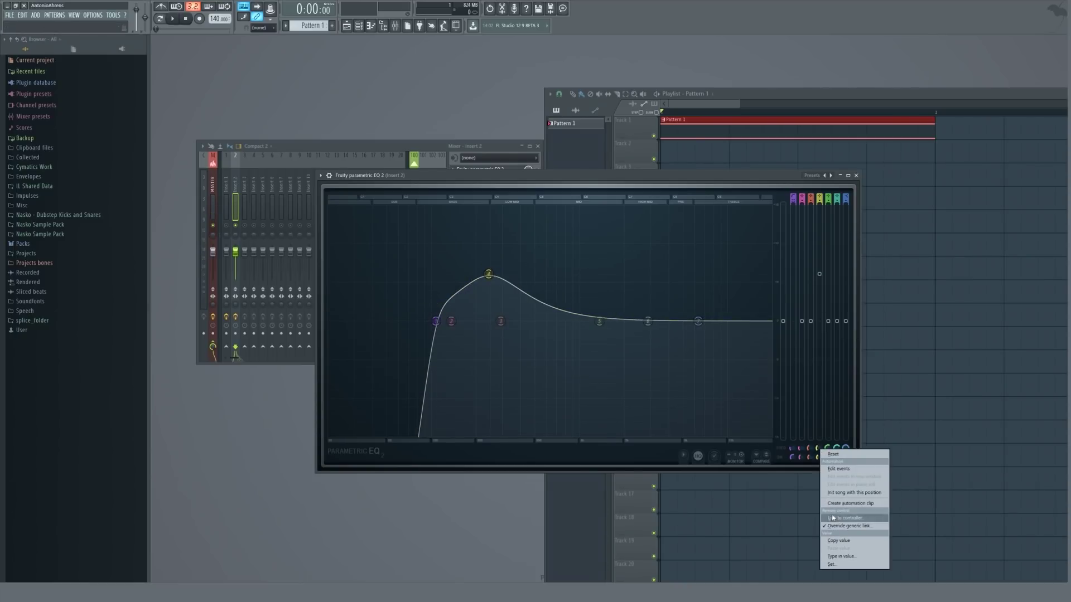
drag(501, 321, 494, 322)
drag(488, 274, 504, 273)
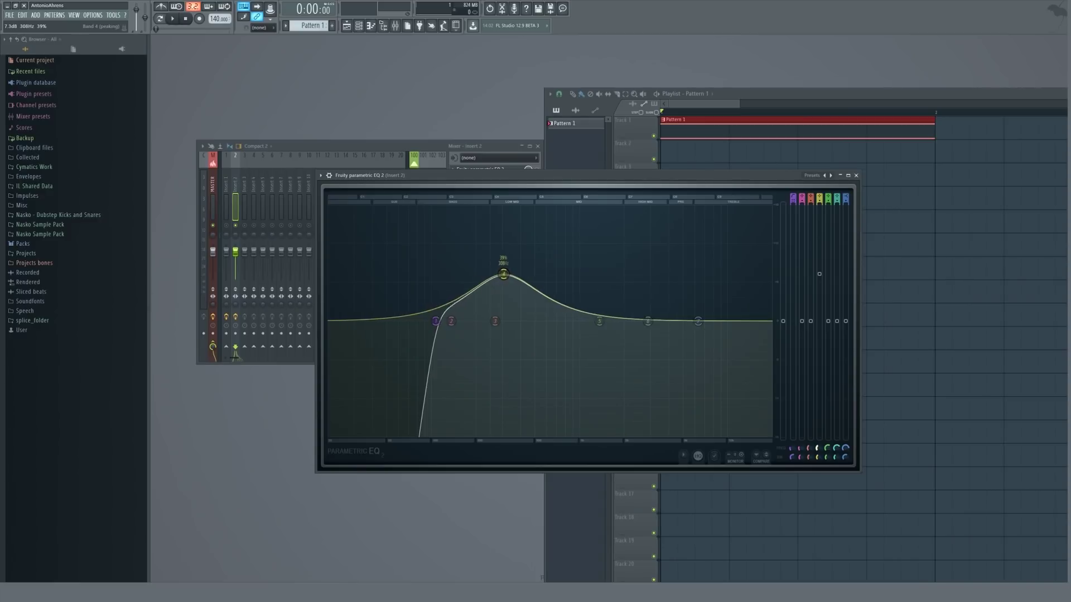
right_click(818, 449)
click(834, 504)
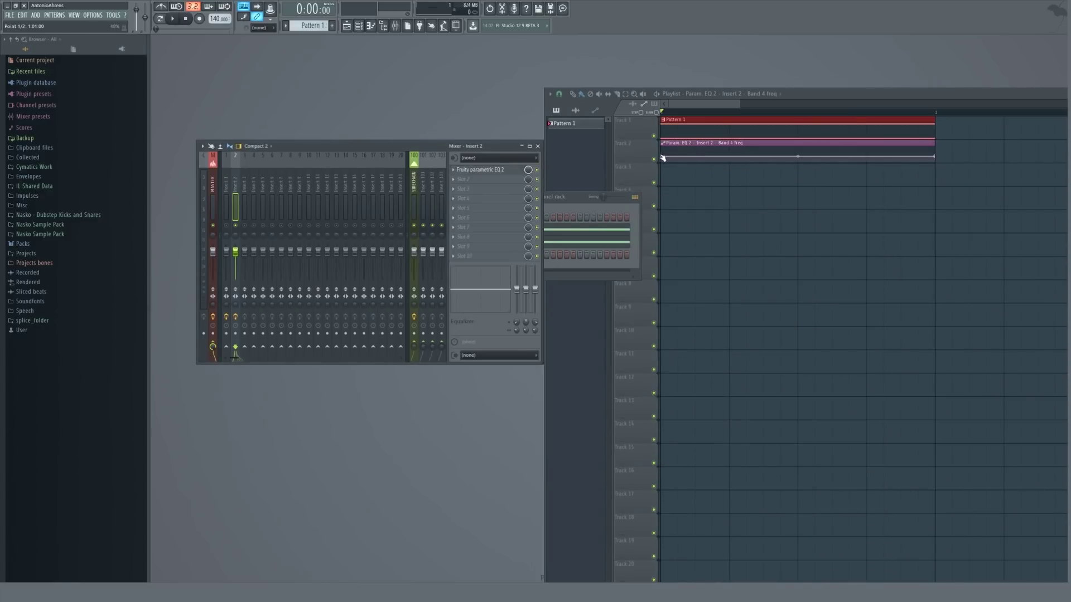
Step: Add points to the Band 4 freq clip so the frequency rises and falls across the bar, and play it
click(663, 158)
click(731, 156)
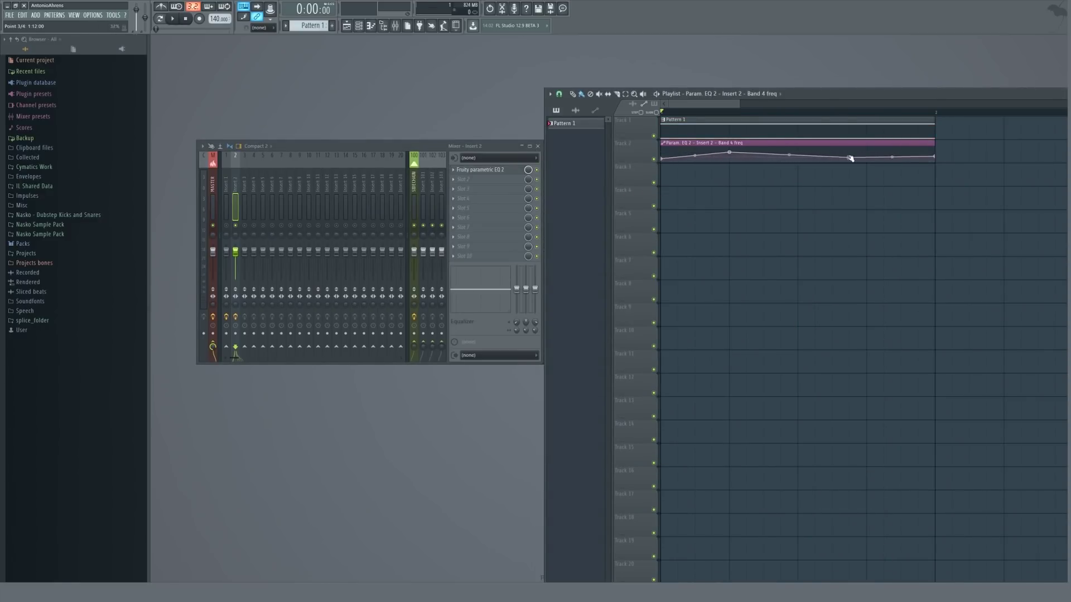
click(735, 119)
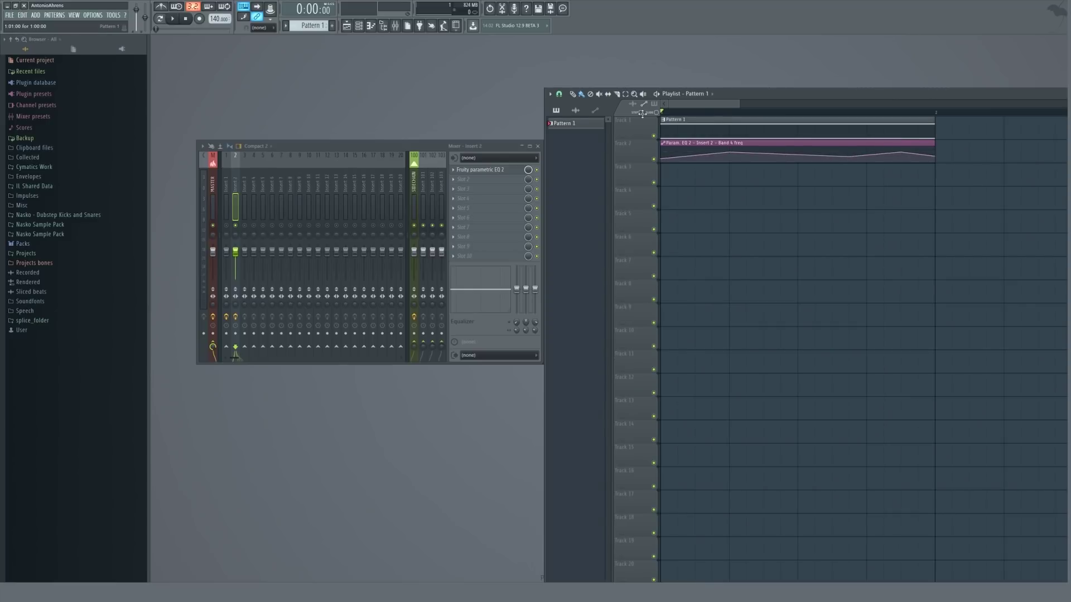
key(space)
Step: Delete the intermediate points from the Band 4 freq automation clip and stop playback
drag(729, 152, 699, 150)
right_click(699, 149)
click(710, 164)
key(space)
right_click(853, 158)
click(866, 173)
right_click(901, 153)
click(935, 163)
Step: Set the Band 4 freq clip's end point to Wave mode, adjust the wave's tension, and audition the EQ sweep
right_click(936, 153)
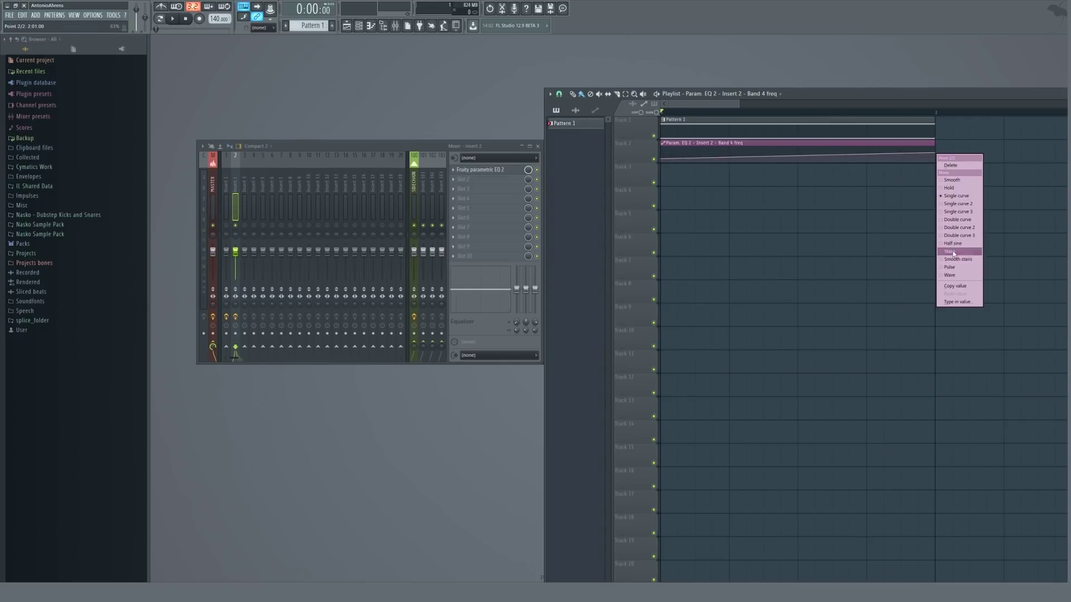
click(949, 275)
drag(797, 161, 797, 156)
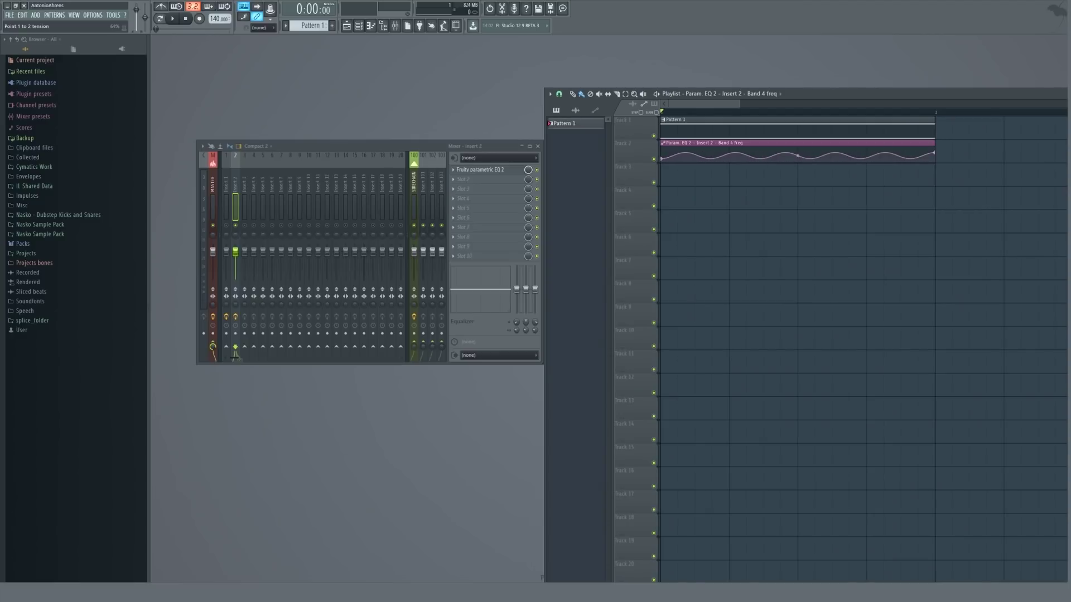
key(space)
key(space)
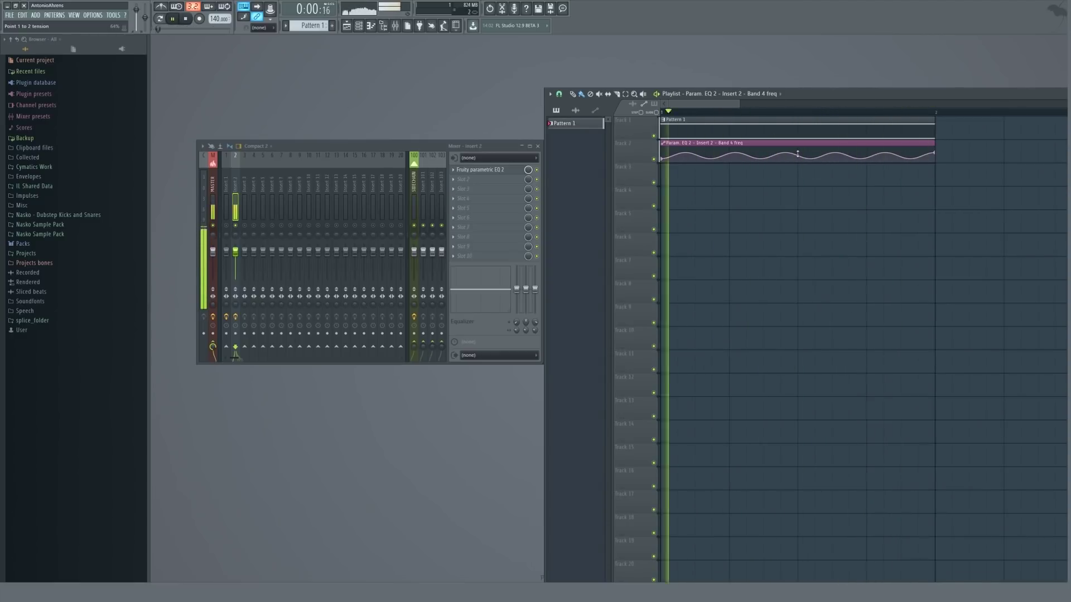
click(482, 167)
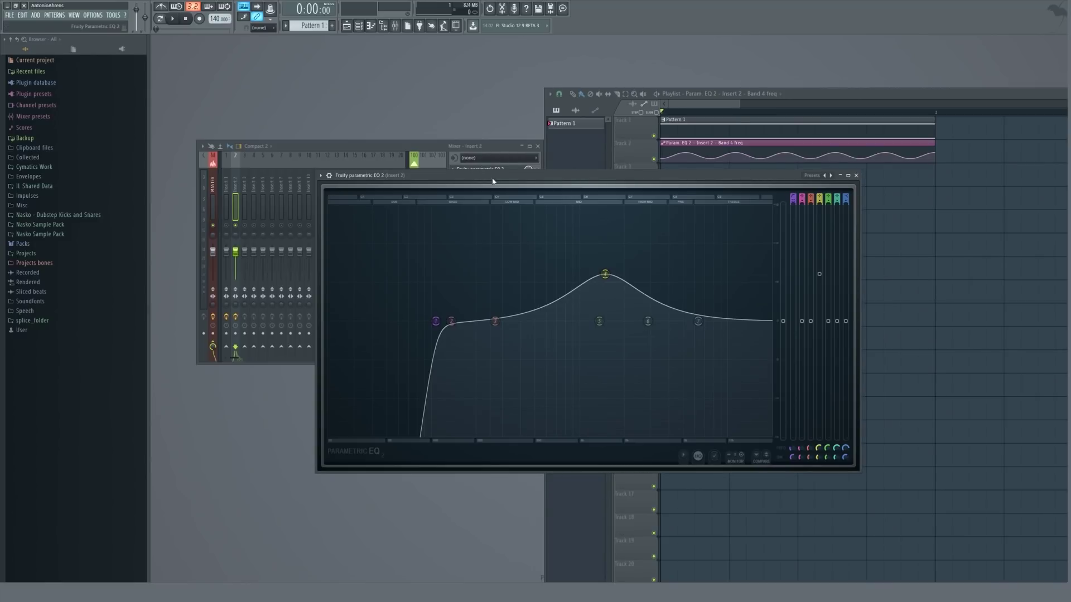
key(Escape)
Step: Add a second Fruity Parametric EQ 2 to insert 2, cut bands 1 and 4, boost bands 2 and 6, and close it
click(487, 180)
click(601, 349)
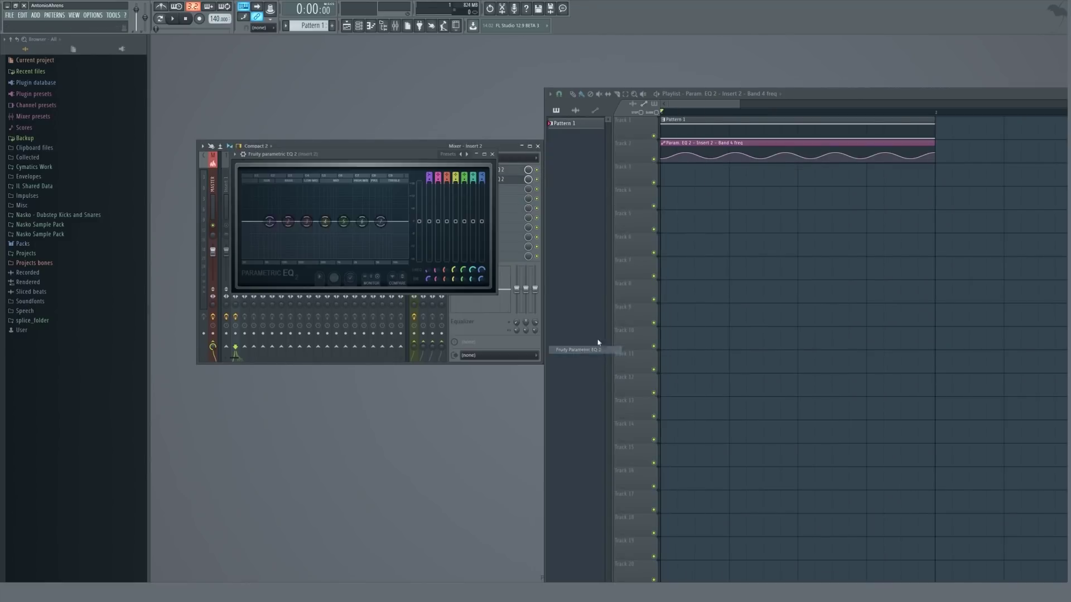
drag(374, 213, 384, 213)
drag(288, 221, 288, 222)
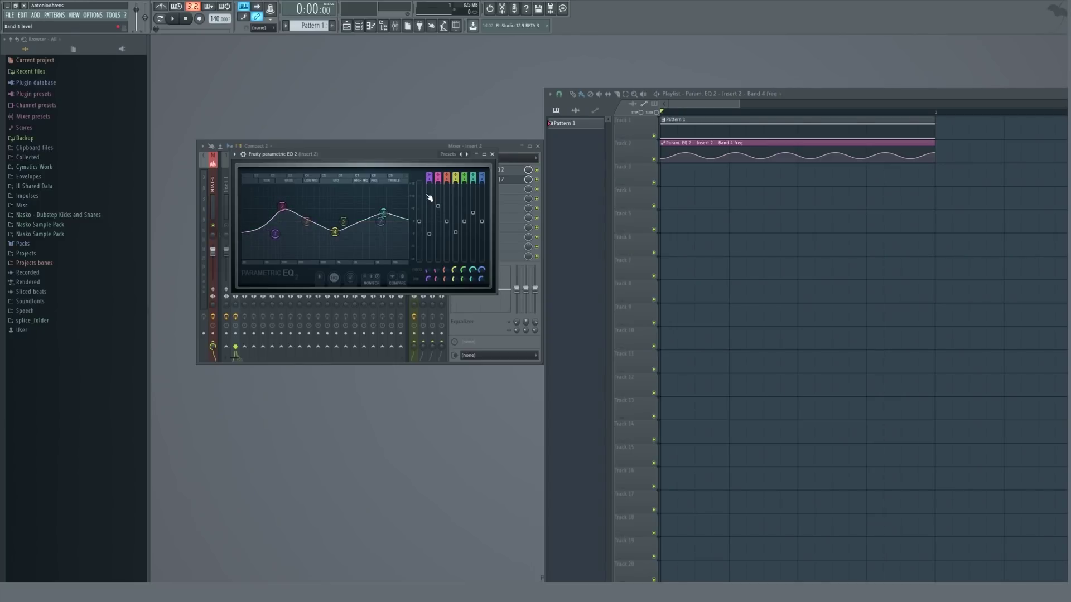
click(492, 154)
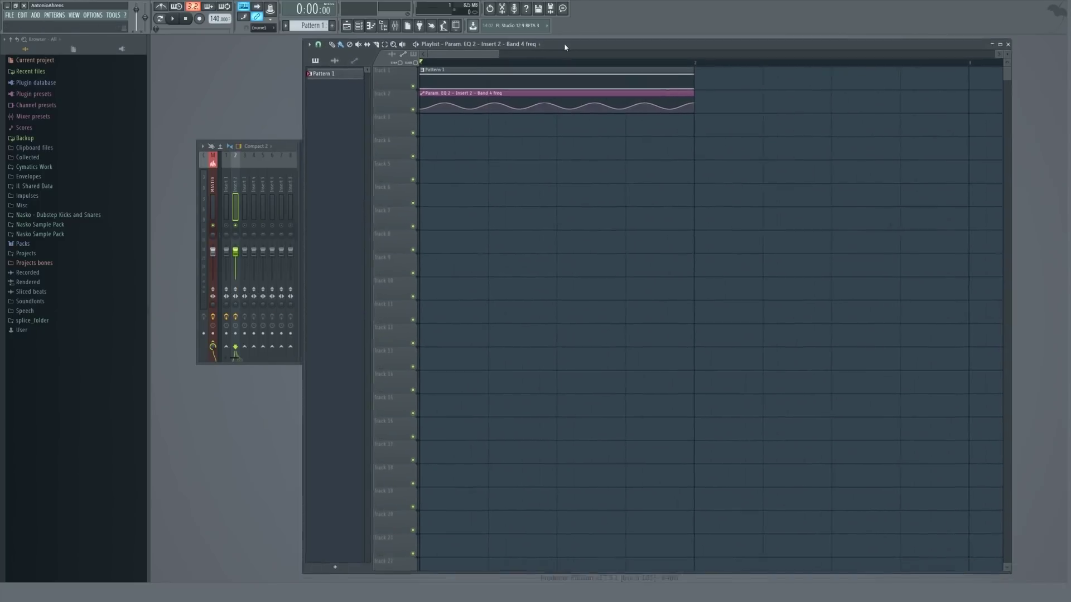